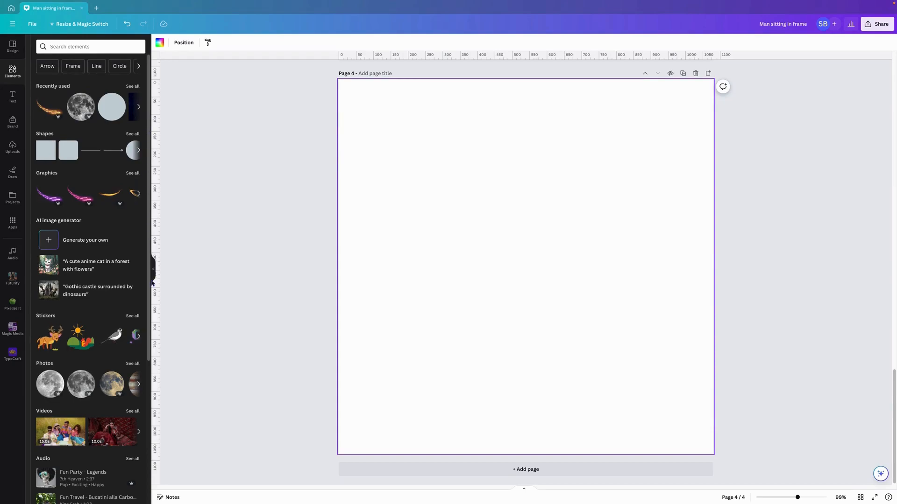
Step: Add a basic circle frame from the Frames collection to the middle of the blank page 4
{"action": "scroll", "coordinate": [150, 233], "scroll_direction": "down", "scroll_amount": 5}
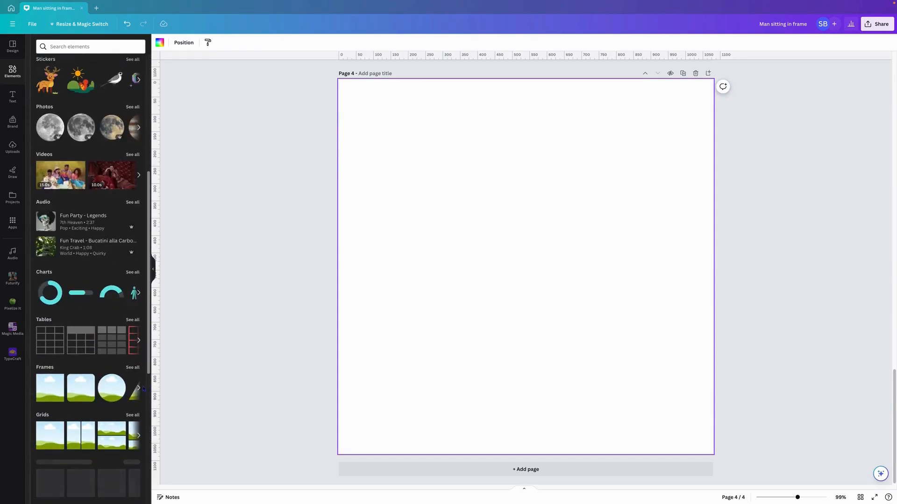
{"action": "left_click", "coordinate": [133, 367]}
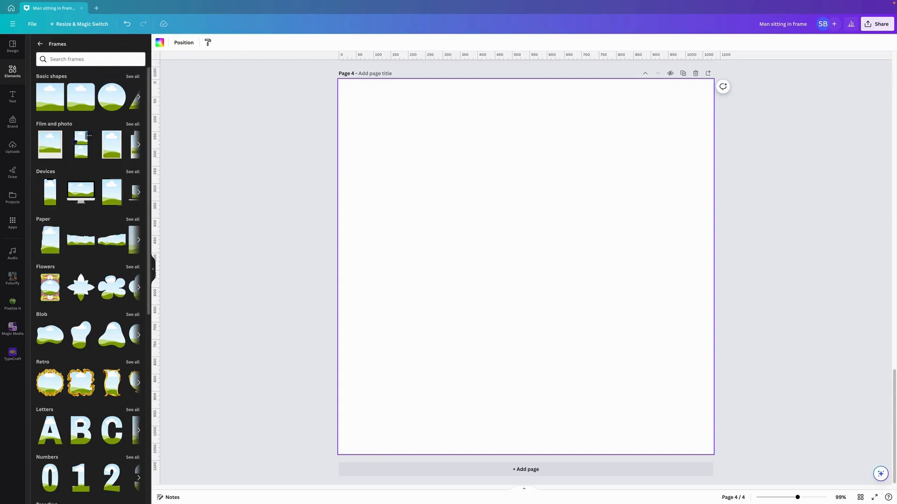
{"action": "left_click", "coordinate": [121, 90]}
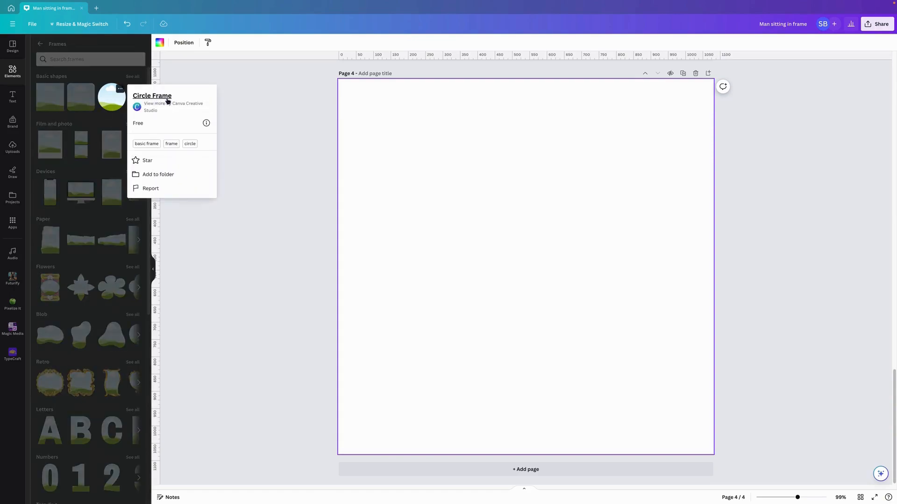
{"action": "left_click", "coordinate": [112, 105]}
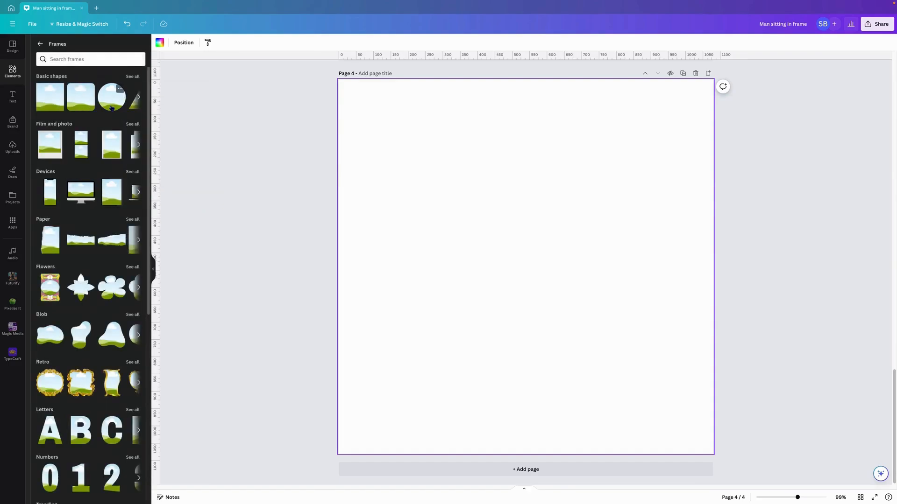
{"action": "left_click", "coordinate": [112, 108]}
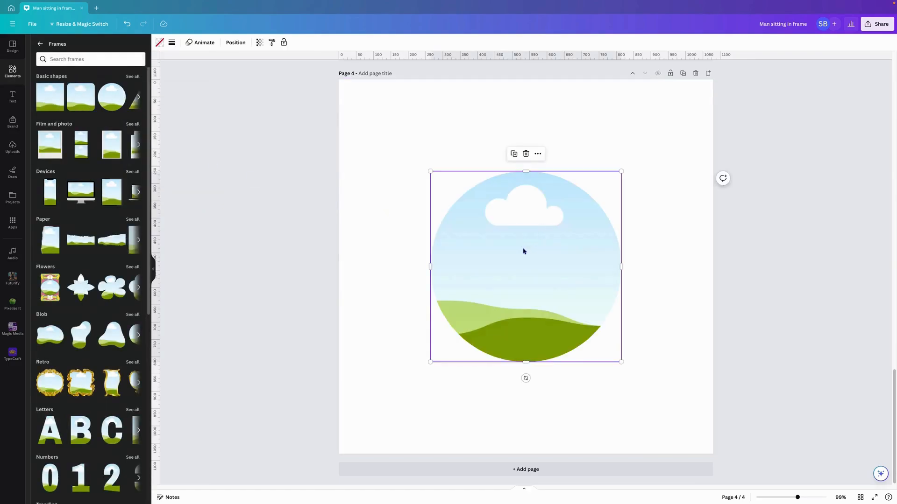
{"action": "mouse_move", "coordinate": [524, 251]}
{"action": "left_mouse_down"}
{"action": "mouse_move", "coordinate": [523, 271]}
{"action": "mouse_move", "coordinate": [522, 250]}
{"action": "left_mouse_up"}
Step: Insert the recently used photo of the man in a denim jacket sitting on a brick wall
{"action": "left_click", "coordinate": [40, 44]}
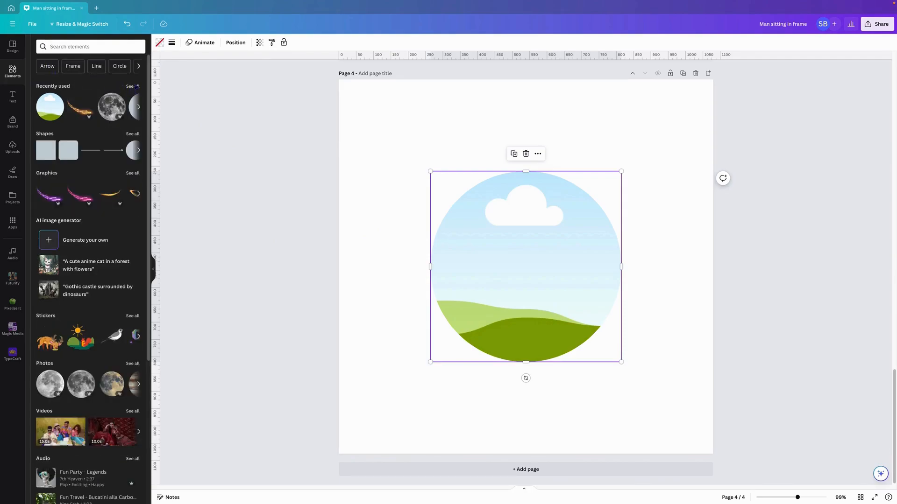
{"action": "left_click", "coordinate": [133, 87]}
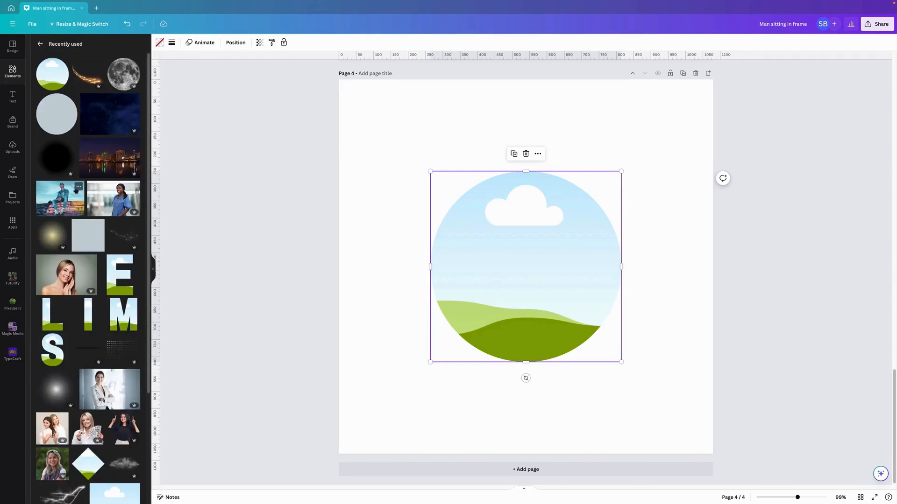
{"action": "left_click", "coordinate": [79, 187]}
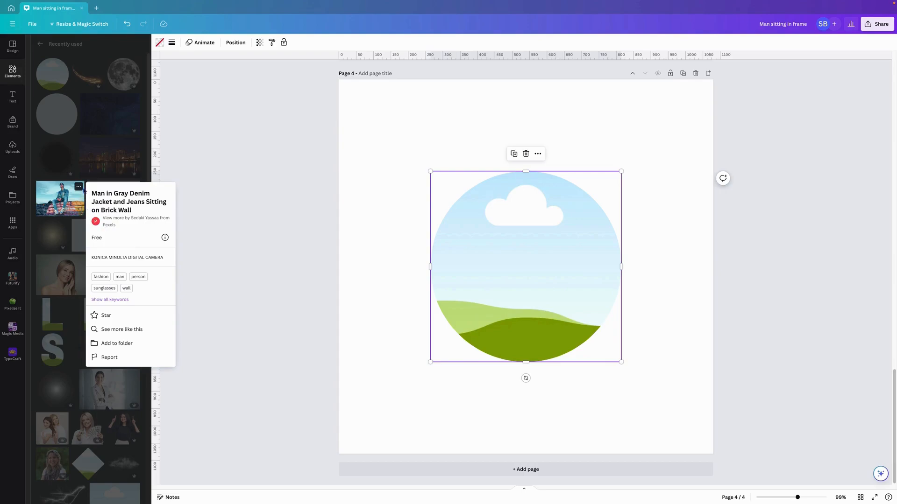
{"action": "left_click", "coordinate": [79, 187]}
{"action": "left_click", "coordinate": [60, 199]}
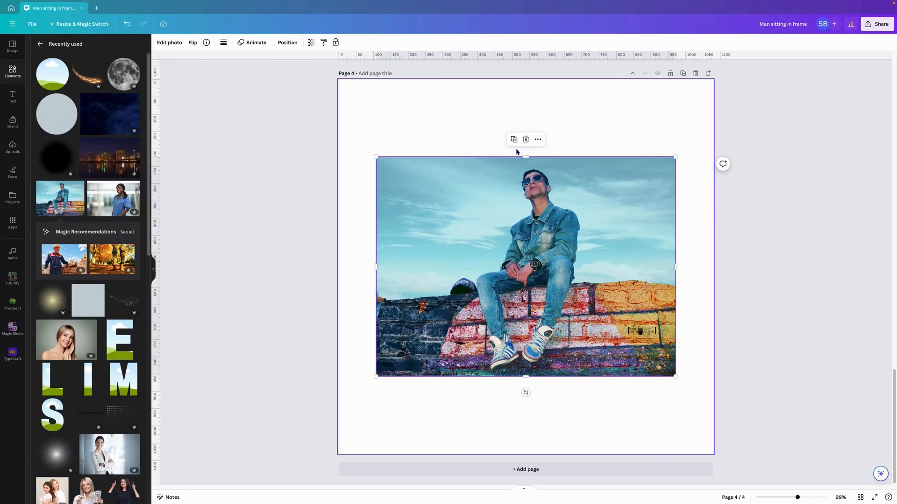
Step: Remove the background from the man's photo and crop both sides close to his figure
{"action": "left_click", "coordinate": [171, 44]}
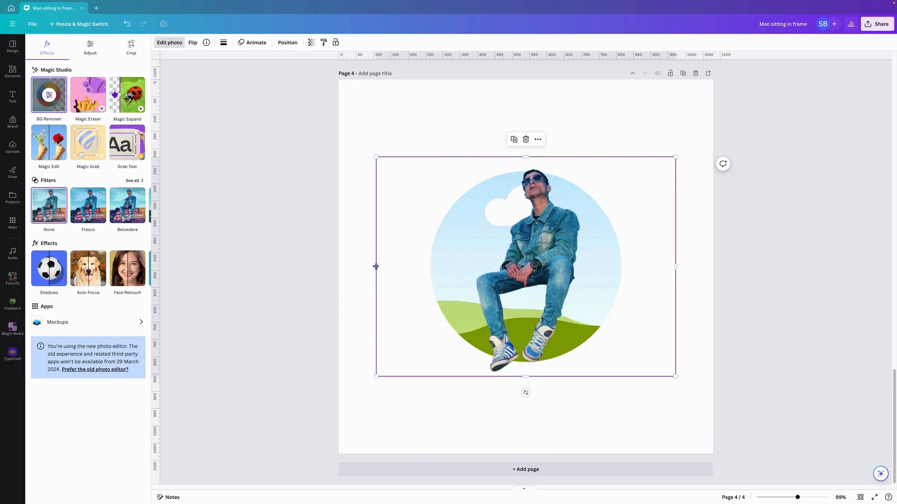
{"action": "left_click_drag", "start_coordinate": [433, 269], "coordinate": [464, 267]}
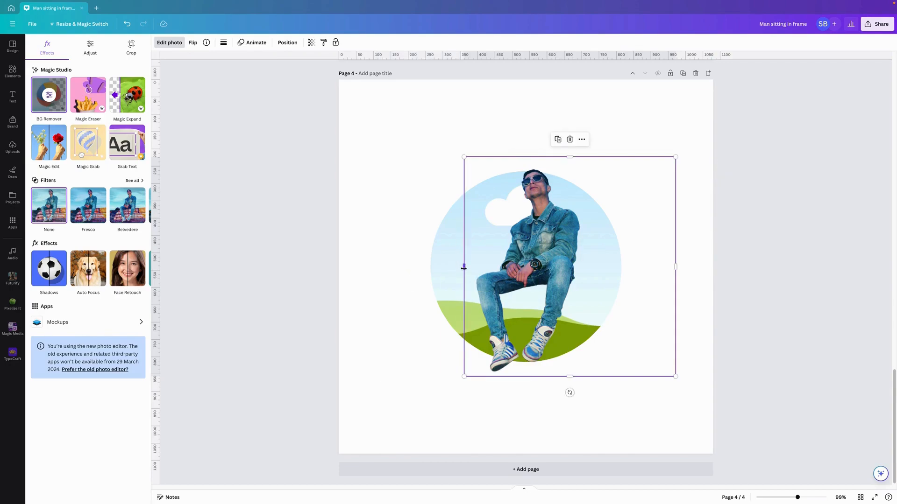
{"action": "left_click_drag", "start_coordinate": [675, 267], "coordinate": [587, 274]}
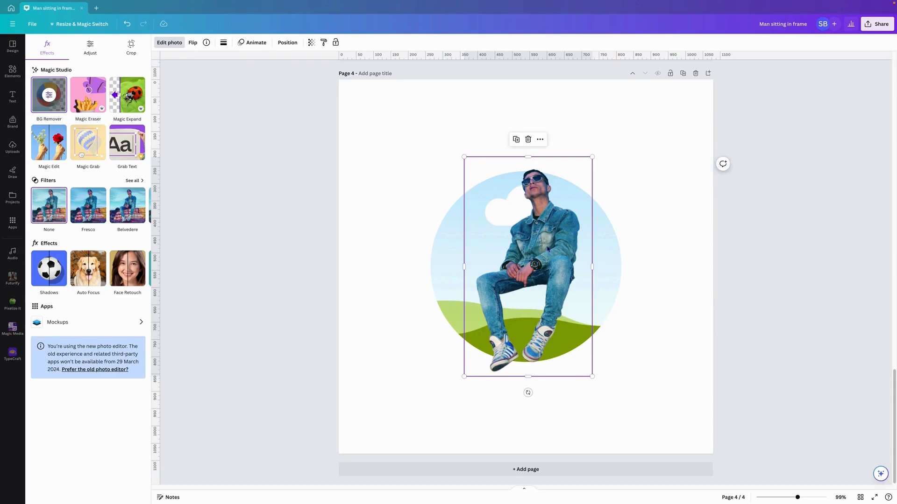
Step: Move the cut-out man down so he sits on the circle frame's lower edge, undoing his accidental placement inside the frame
{"action": "left_click_drag", "start_coordinate": [548, 249], "coordinate": [550, 277]}
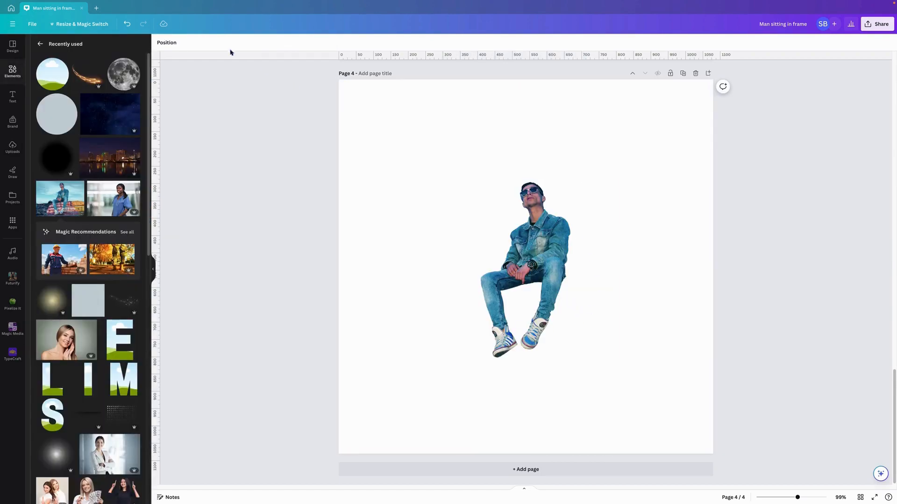
{"action": "left_click", "coordinate": [126, 24]}
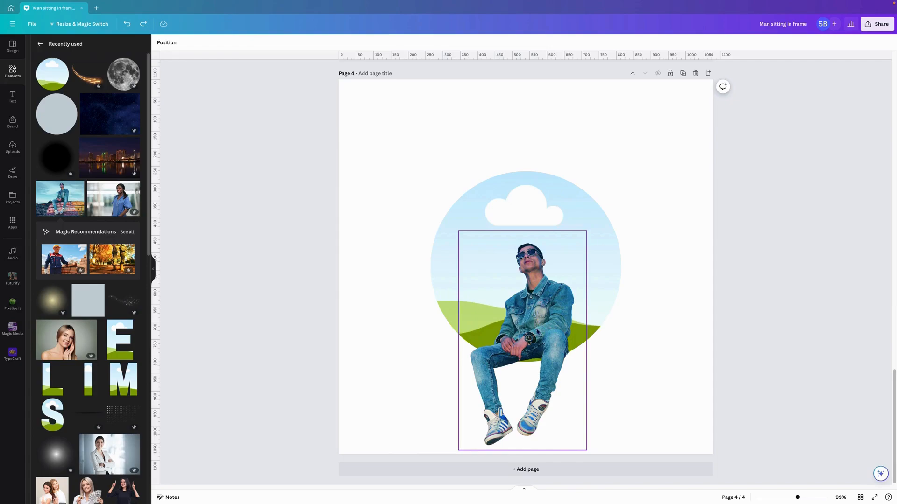
{"action": "left_click", "coordinate": [264, 216]}
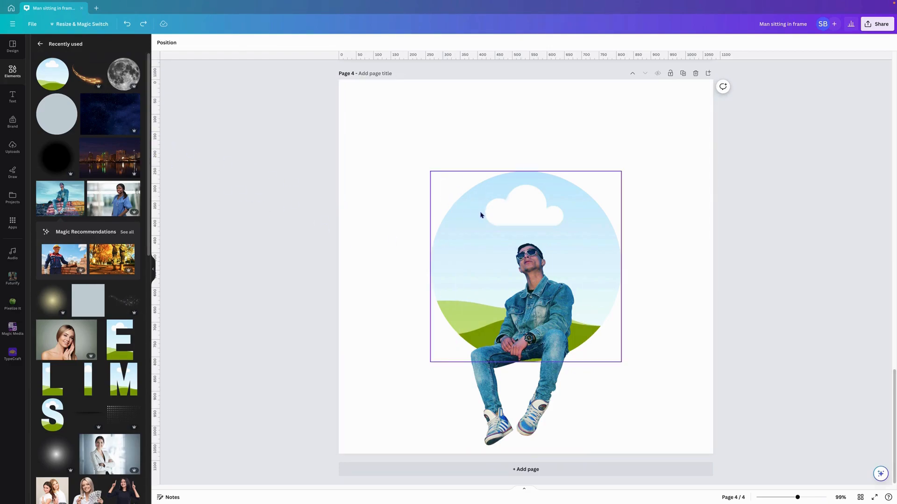
Step: Search the elements library for "cityscape background sydney" and show all matching photos
{"action": "left_click", "coordinate": [134, 145]}
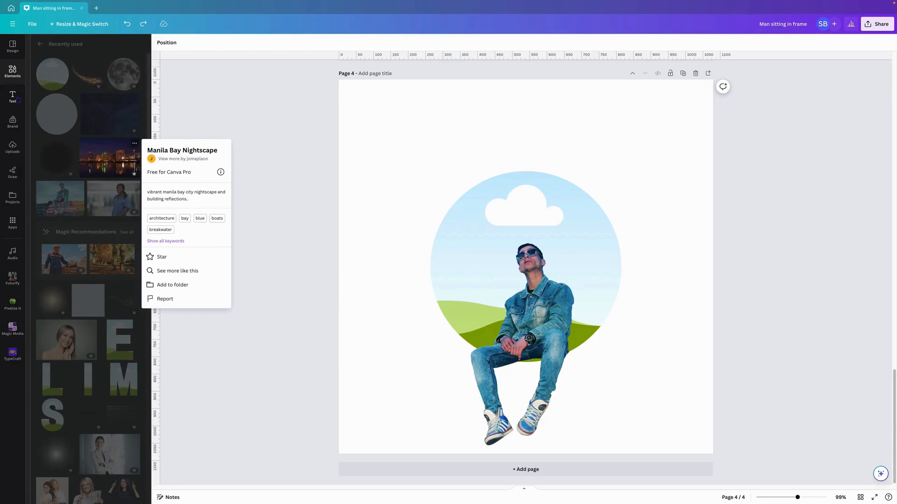
{"action": "left_click", "coordinate": [70, 45]}
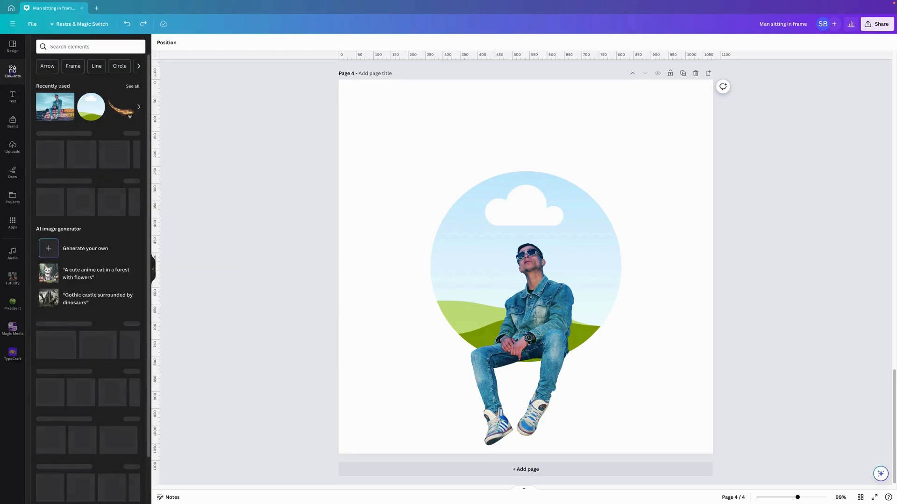
{"action": "left_click", "coordinate": [71, 46]}
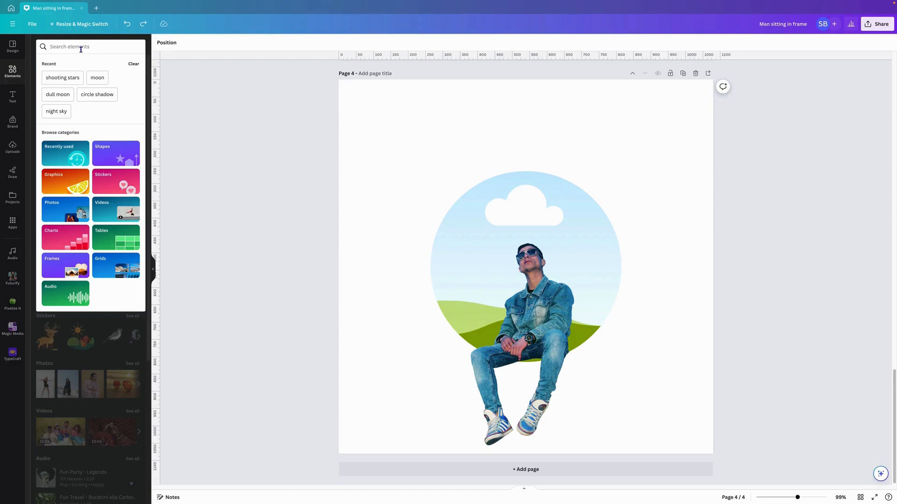
{"action": "type", "text": "citysca"}
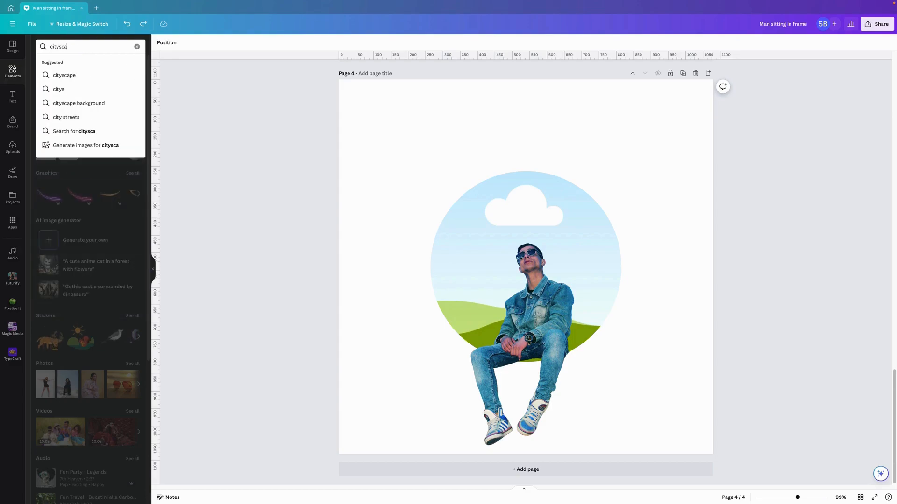
{"action": "type", "text": "pe back"}
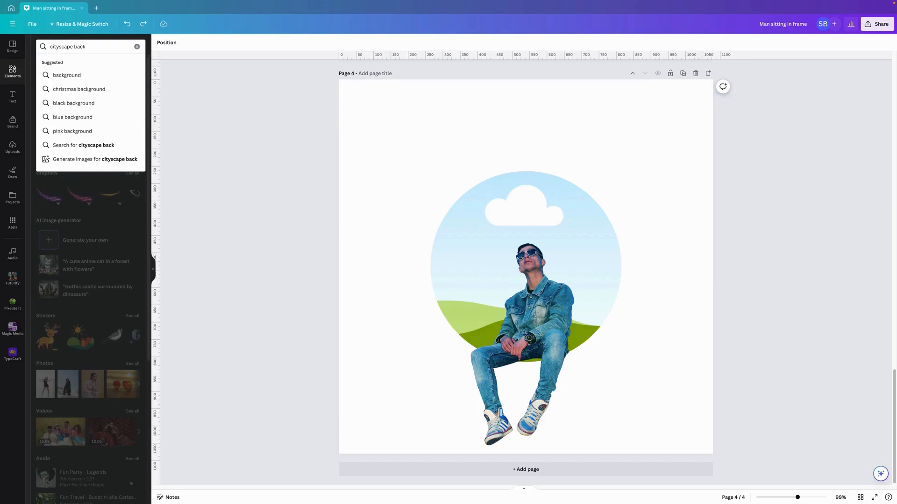
{"action": "type", "text": "ground"}
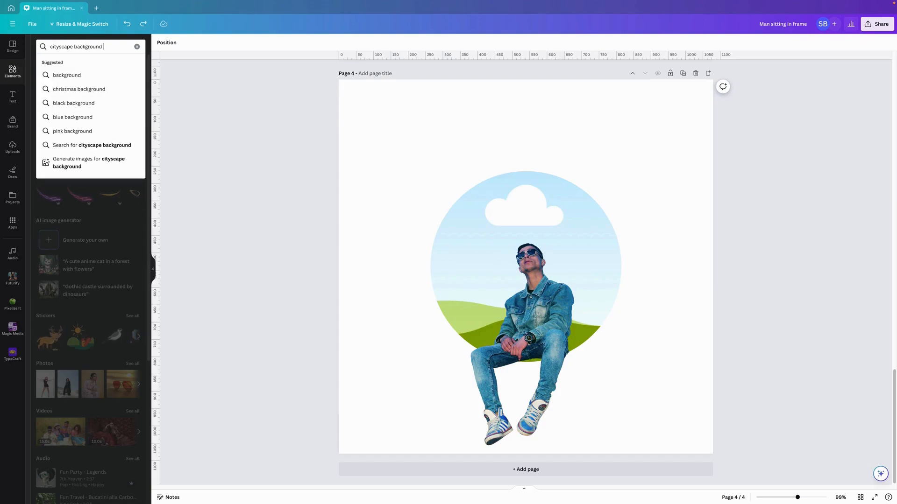
{"action": "type", "text": " sydney"}
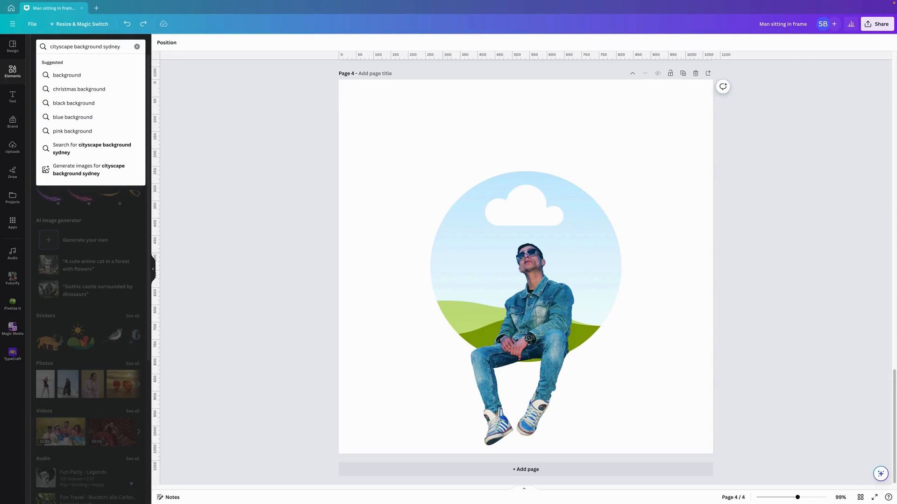
{"action": "key", "text": "Return"}
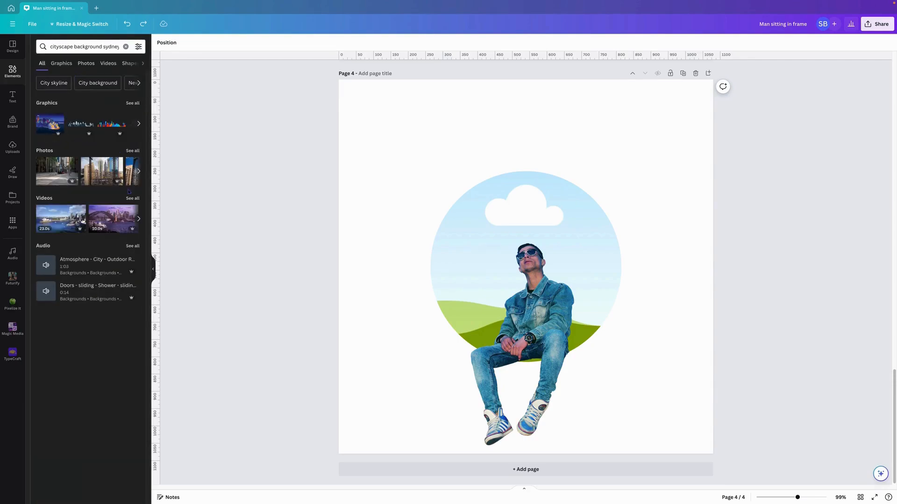
{"action": "mouse_move", "coordinate": [109, 221]}
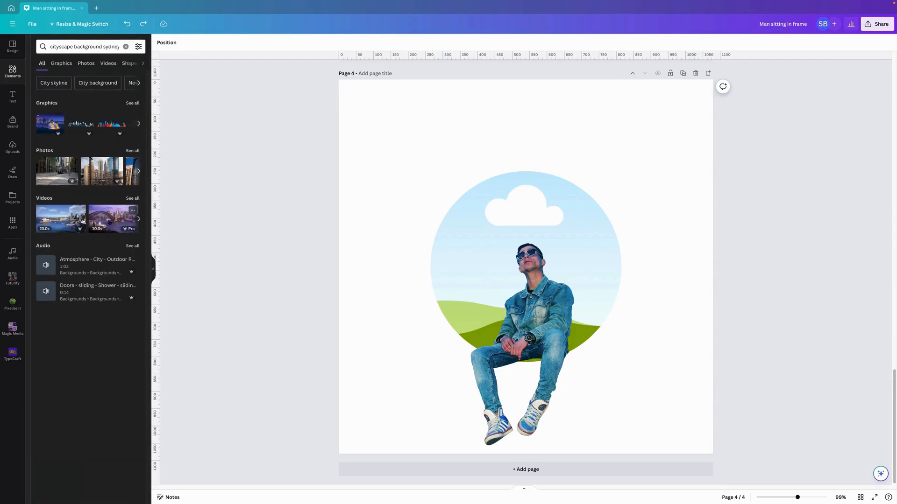
{"action": "left_click", "coordinate": [132, 151]}
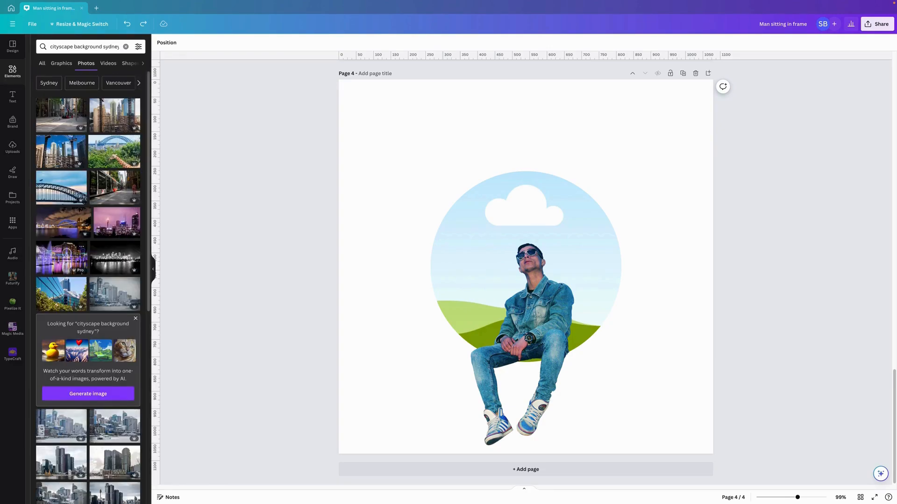
Step: Add the "Vivid Sydney - Darling Harbour" night photo and place it inside the circle frame behind the man
{"action": "left_click", "coordinate": [81, 247]}
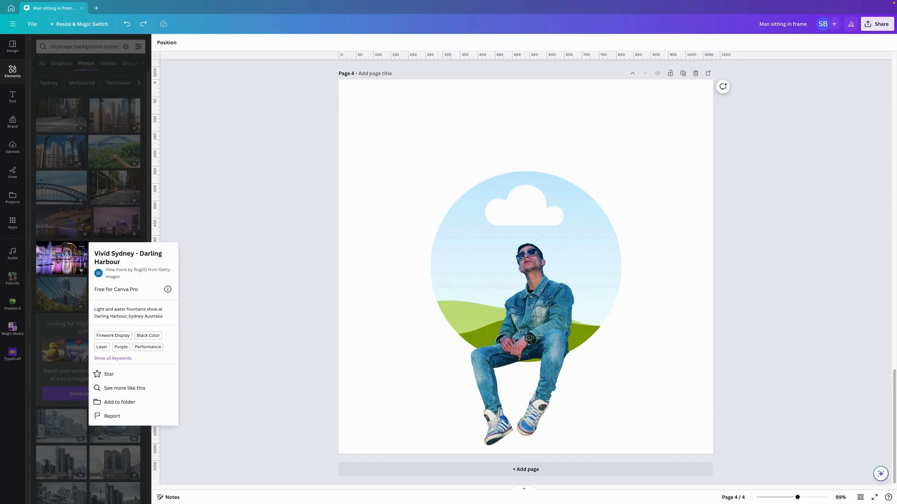
{"action": "left_click", "coordinate": [84, 251]}
{"action": "left_click", "coordinate": [68, 258]}
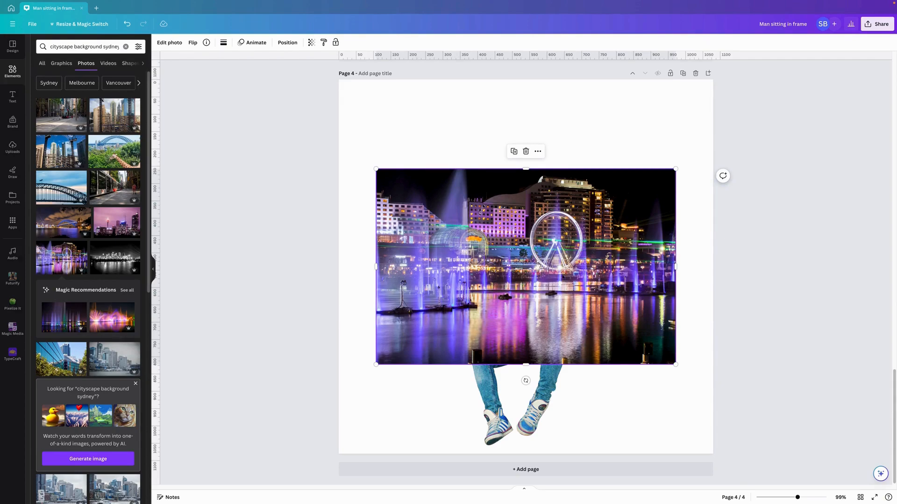
{"action": "left_click_drag", "start_coordinate": [561, 274], "coordinate": [513, 224]}
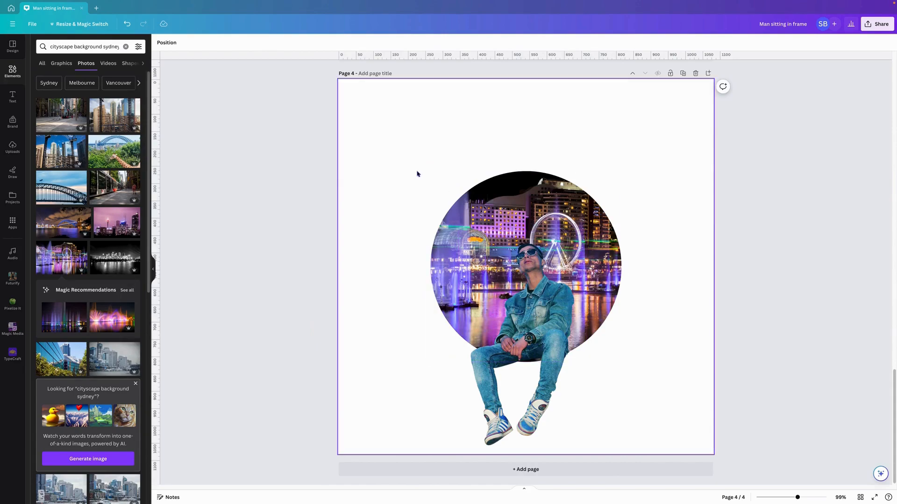
Step: Select the man and the circular cityscape together and move them up toward the page's vertical centre
{"action": "left_click_drag", "start_coordinate": [384, 148], "coordinate": [568, 388]}
{"action": "left_click_drag", "start_coordinate": [543, 317], "coordinate": [543, 266]}
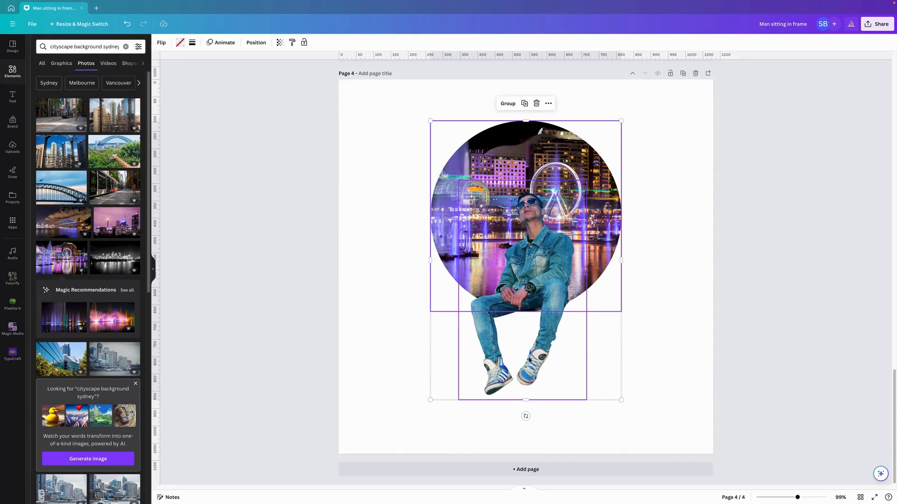
{"action": "left_click", "coordinate": [402, 211]}
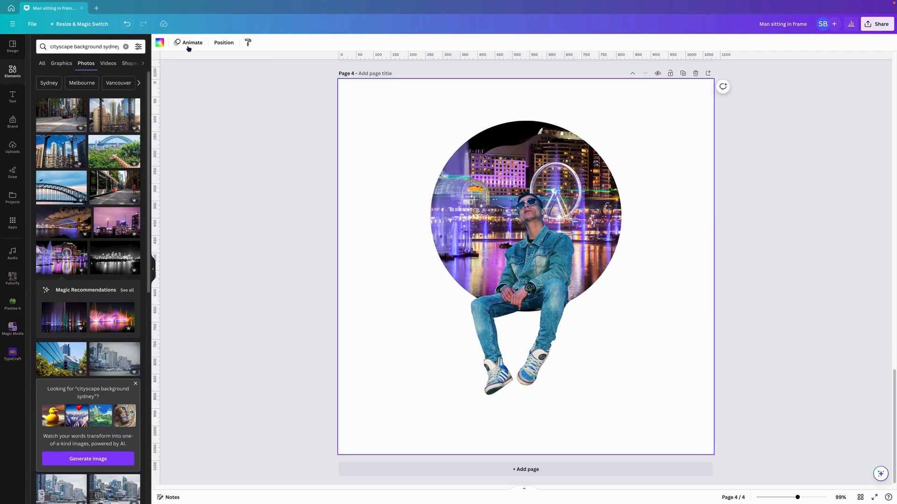
Step: Try a Drop shadow effect on the circular cityscape image, and undo it
{"action": "left_click", "coordinate": [486, 150]}
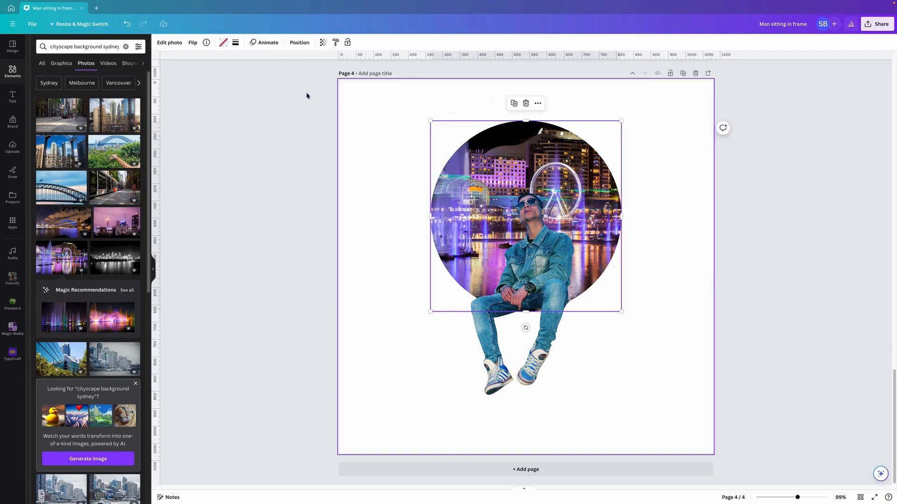
{"action": "left_click", "coordinate": [177, 45]}
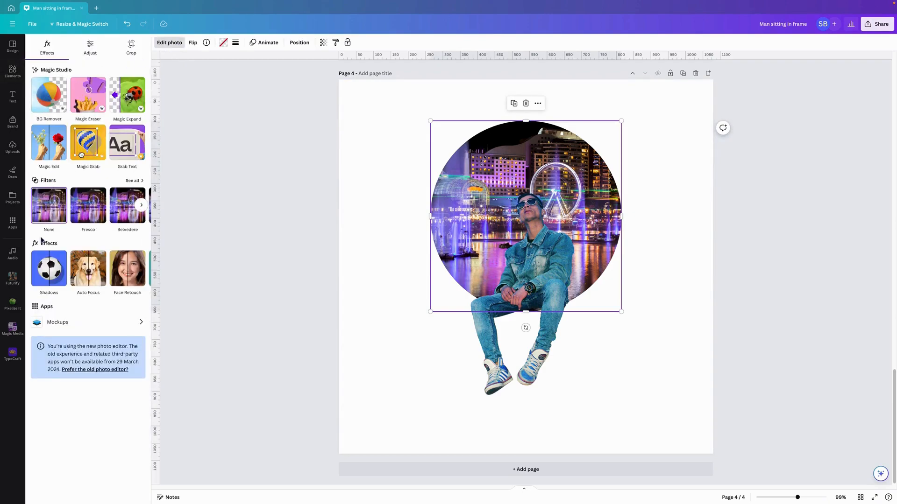
{"action": "left_click", "coordinate": [50, 274]}
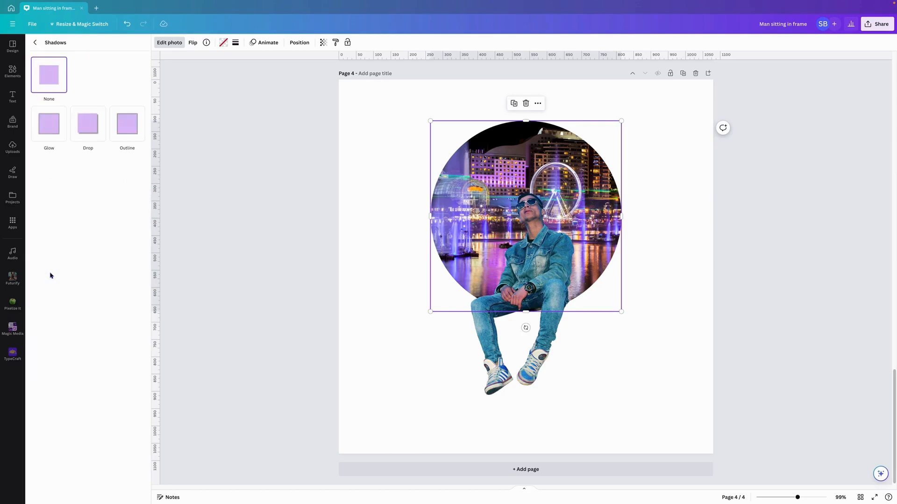
{"action": "left_click", "coordinate": [88, 127]}
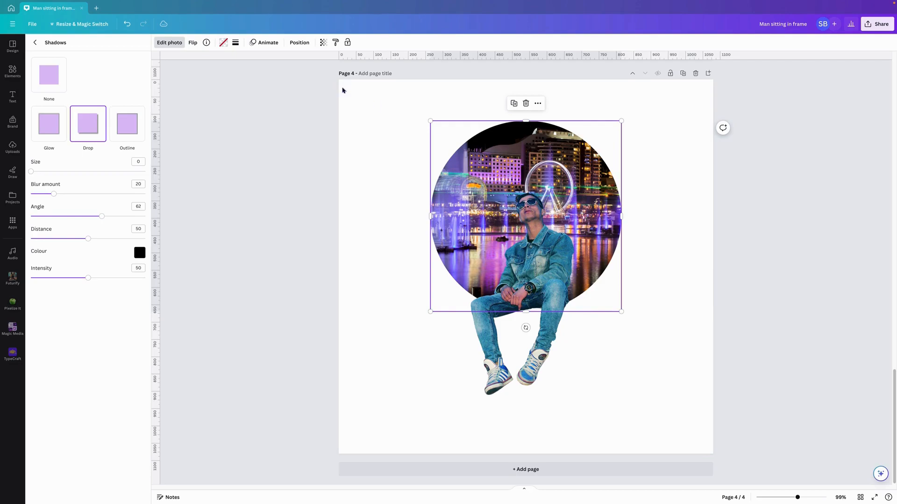
{"action": "left_click", "coordinate": [127, 25]}
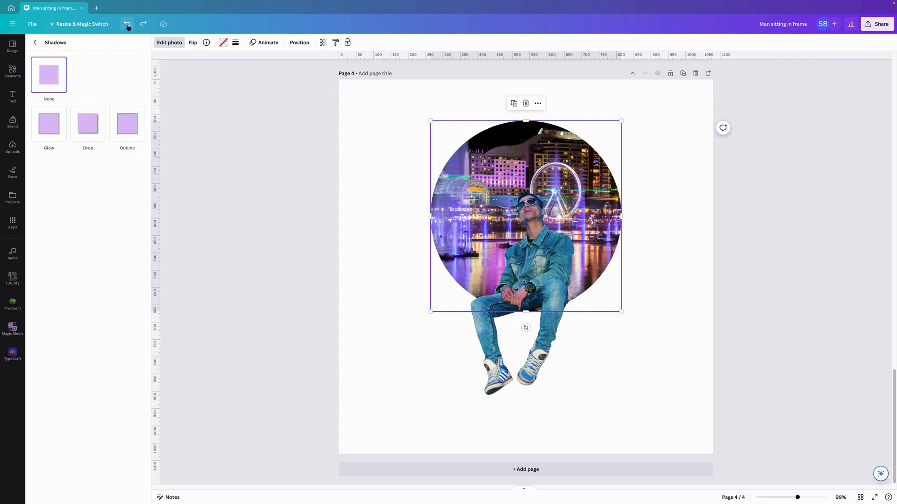
Step: Select the man and circular cityscape together, start downloading only that selection as a PNG, and cancel the save
{"action": "left_click", "coordinate": [392, 176]}
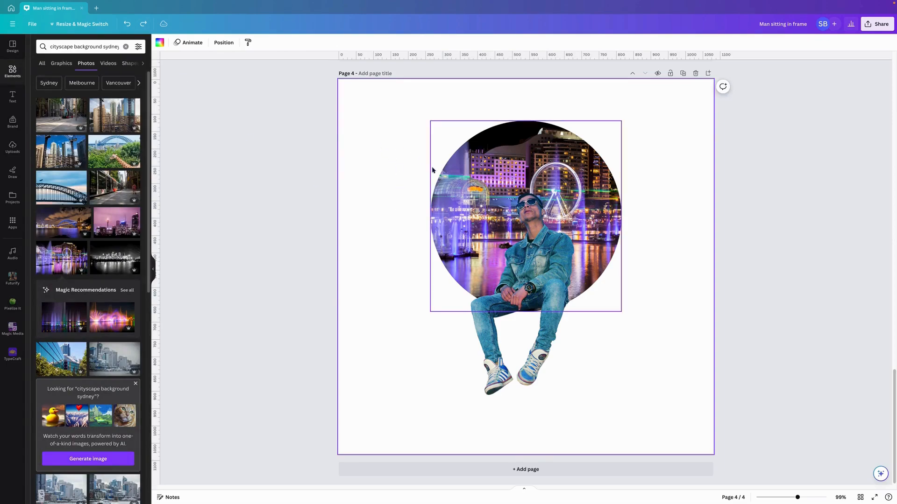
{"action": "left_click_drag", "start_coordinate": [394, 130], "coordinate": [597, 402]}
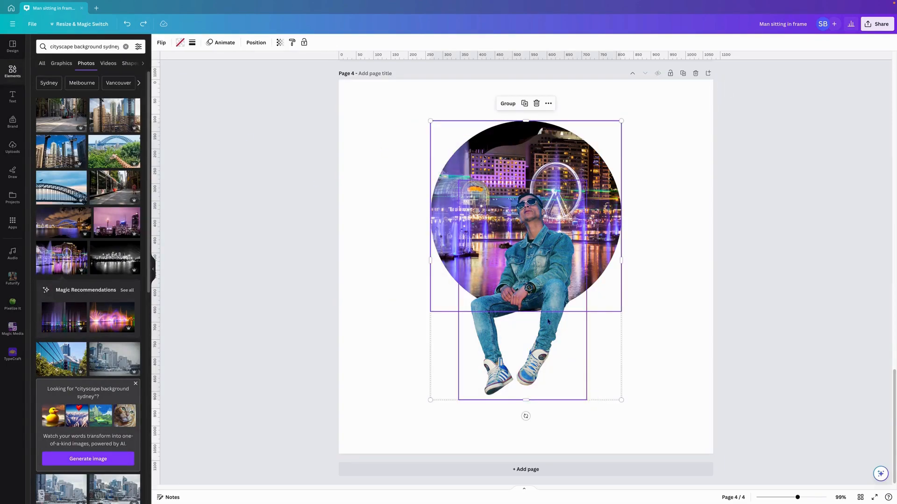
{"action": "right_click", "coordinate": [537, 296]}
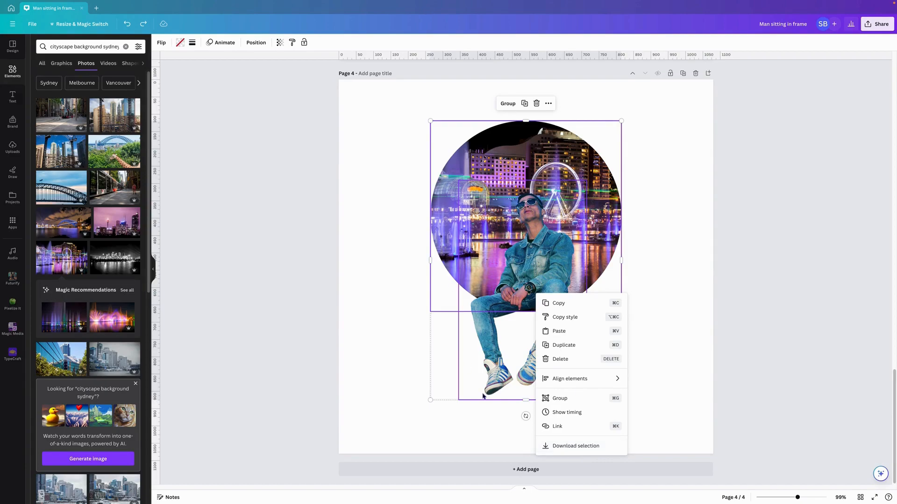
{"action": "left_click", "coordinate": [590, 447]}
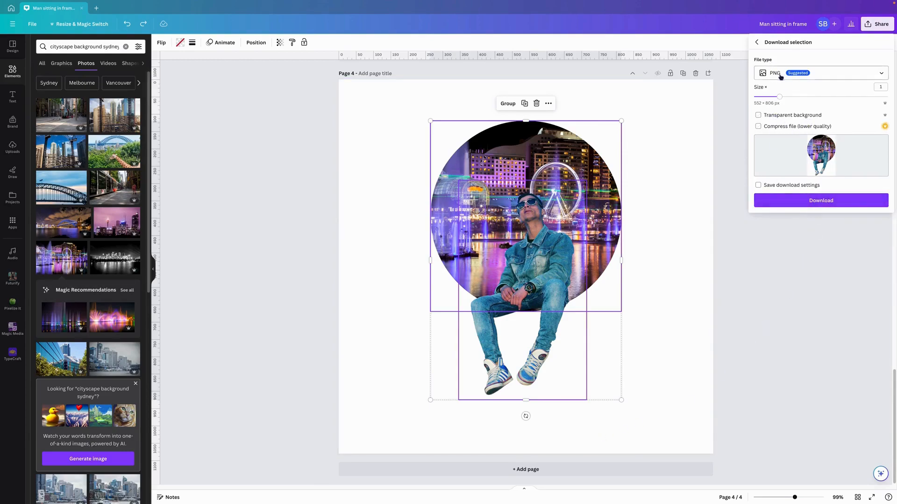
{"action": "left_click", "coordinate": [809, 201]}
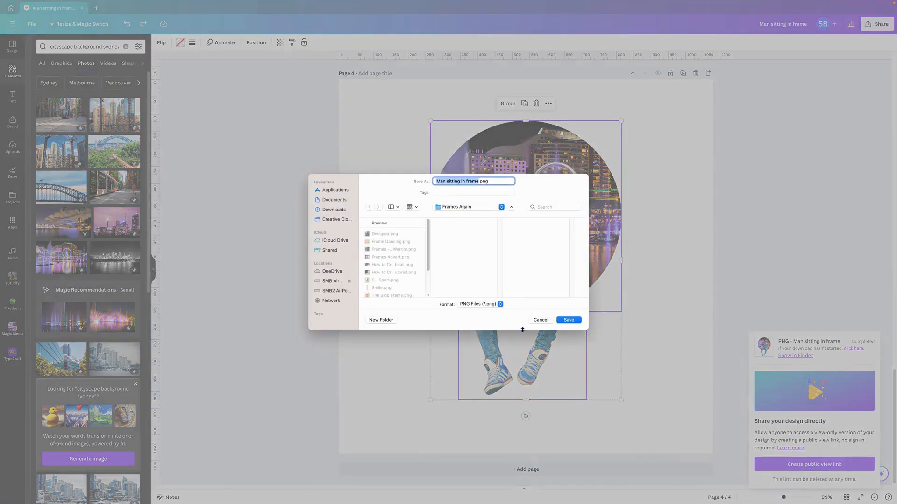
{"action": "left_click", "coordinate": [540, 319]}
Step: Configure a PNG download of only the current page (Page 4) with a transparent background
{"action": "left_click", "coordinate": [876, 24]}
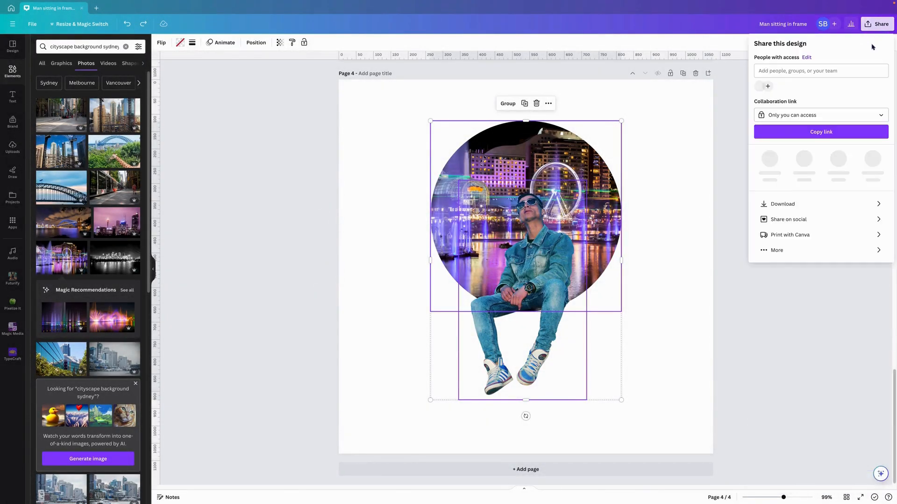
{"action": "left_click", "coordinate": [782, 201]}
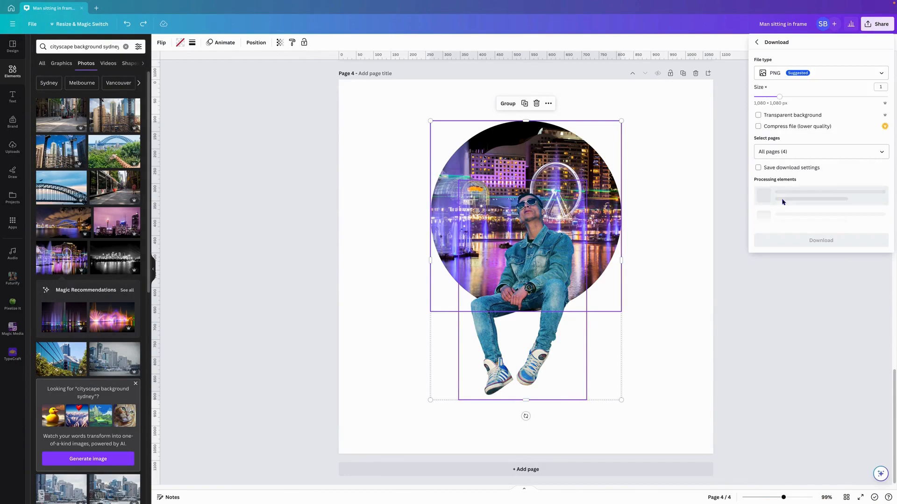
{"action": "left_click", "coordinate": [779, 120]}
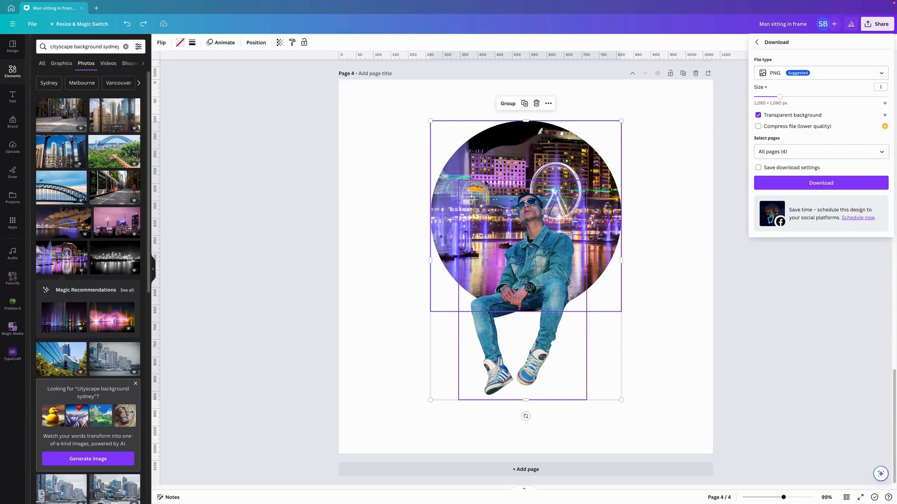
{"action": "left_click", "coordinate": [797, 153]}
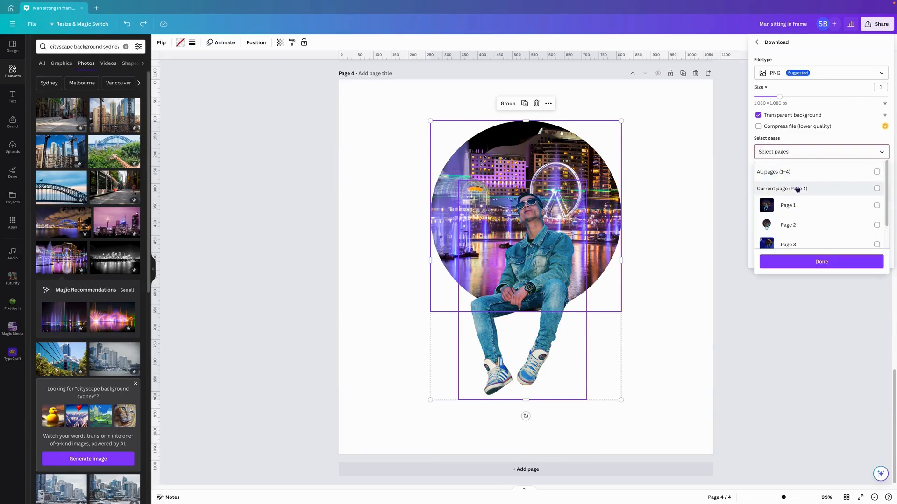
{"action": "left_click", "coordinate": [797, 189]}
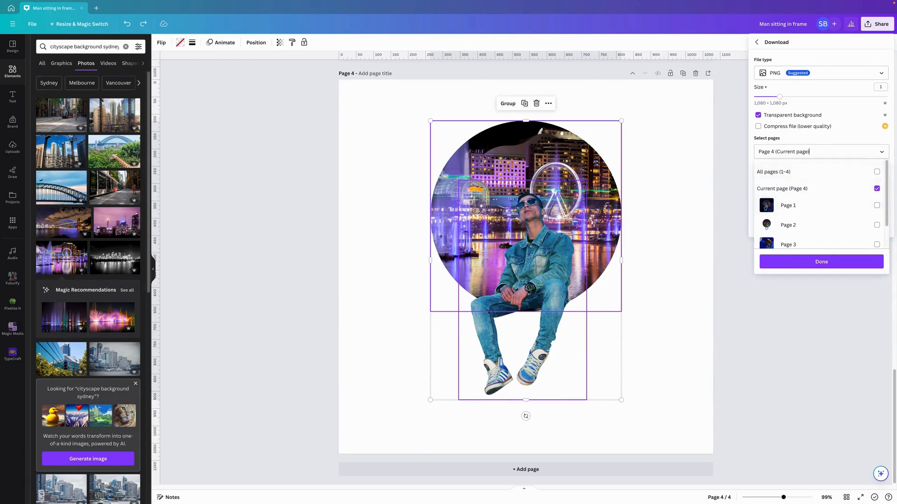
{"action": "left_click", "coordinate": [845, 266]}
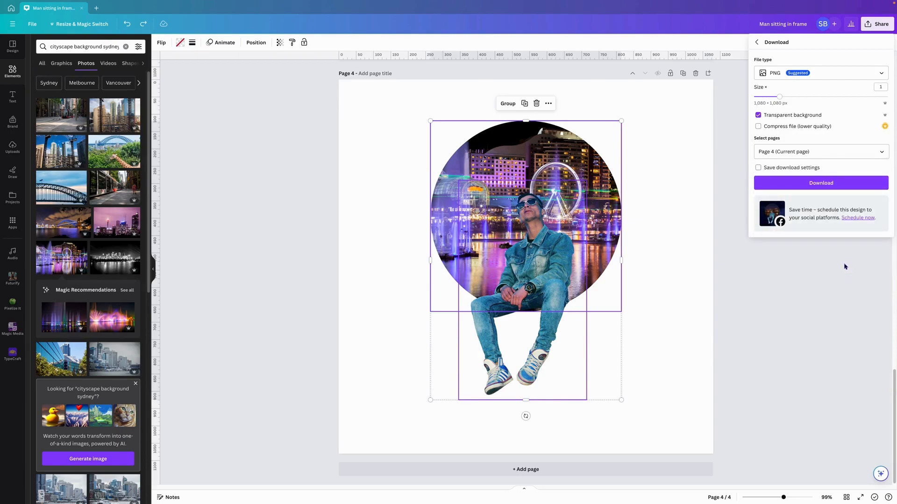
Step: Download the page and save "Man sitting in frame.png" in the Man Sitting In Frame folder
{"action": "left_click", "coordinate": [829, 184]}
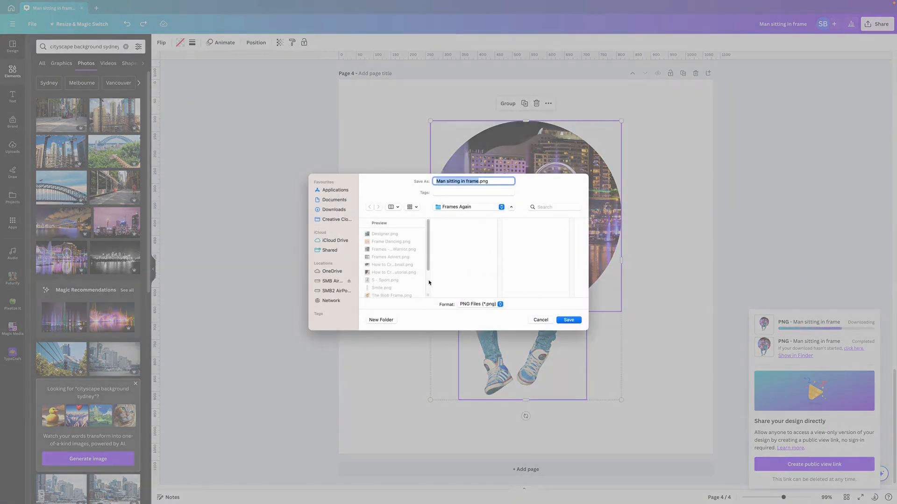
{"action": "scroll", "coordinate": [423, 287], "scroll_direction": "down", "scroll_amount": 5}
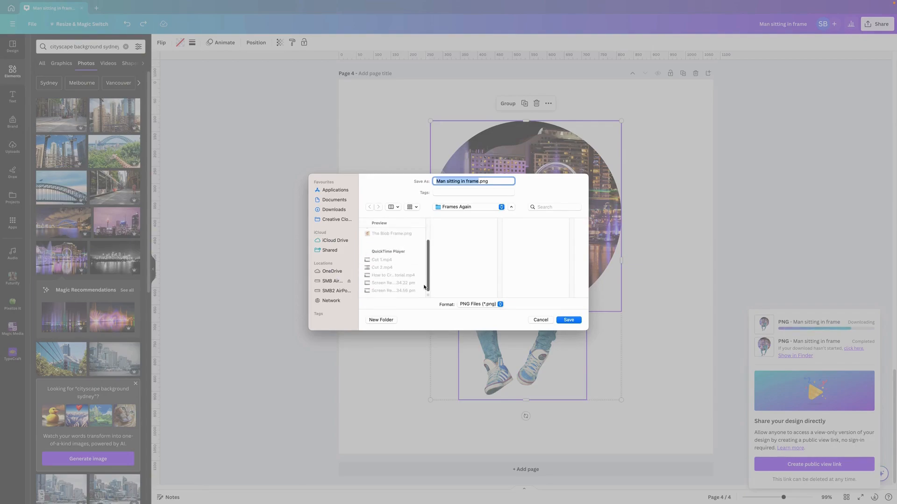
{"action": "left_click", "coordinate": [498, 209]}
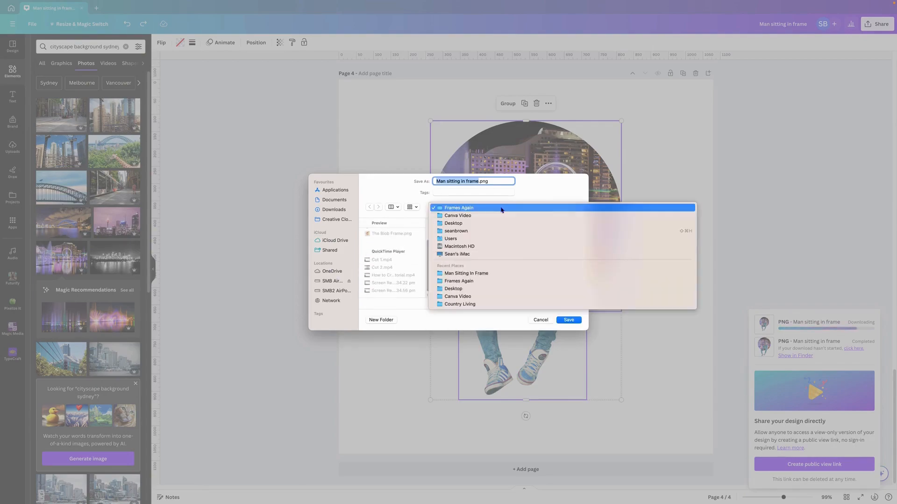
{"action": "left_click", "coordinate": [474, 274]}
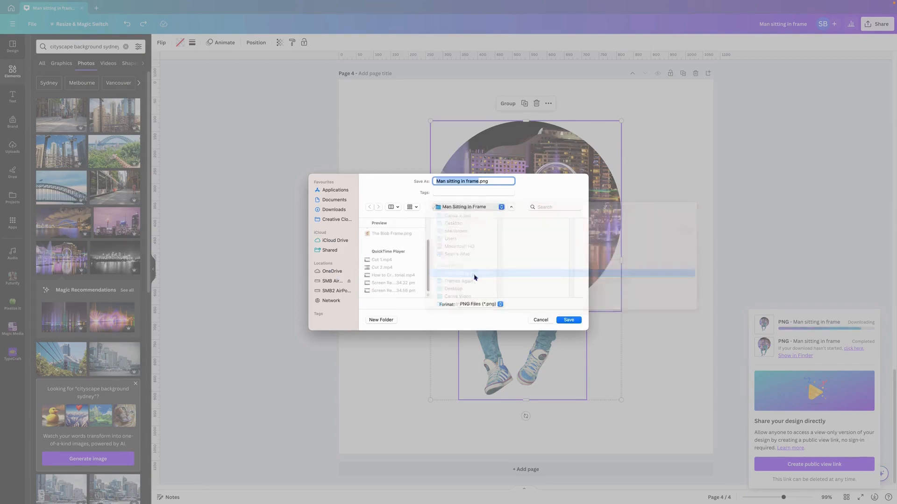
{"action": "left_click", "coordinate": [571, 323]}
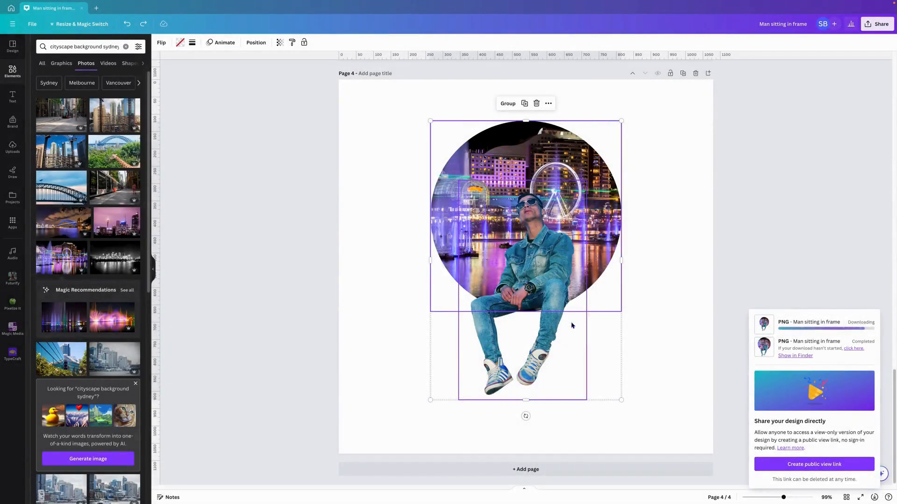
Step: Add a blank page, and upload "Man sitting in frame.png" and place it on that page
{"action": "left_click", "coordinate": [483, 474]}
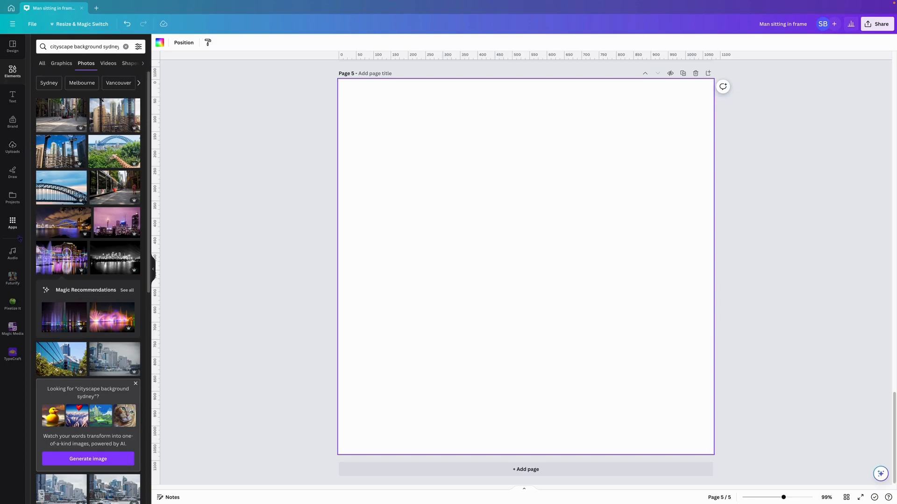
{"action": "left_click", "coordinate": [13, 145]}
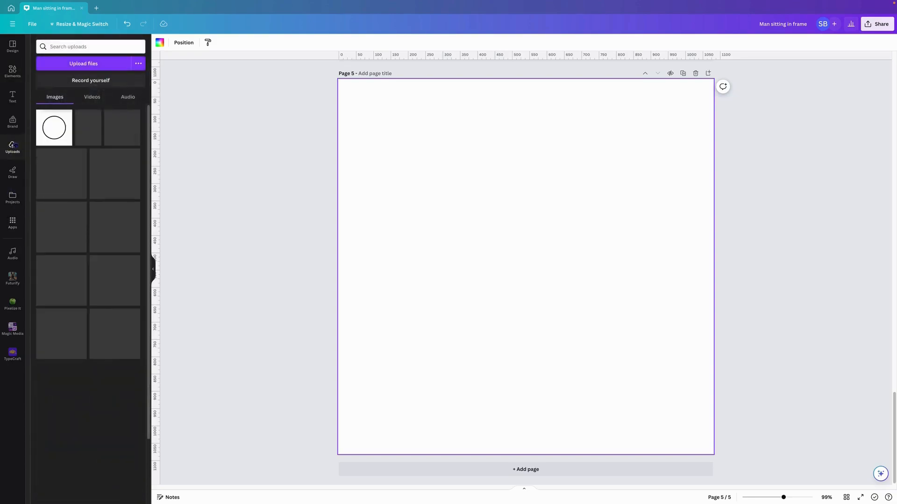
{"action": "left_click", "coordinate": [81, 64]}
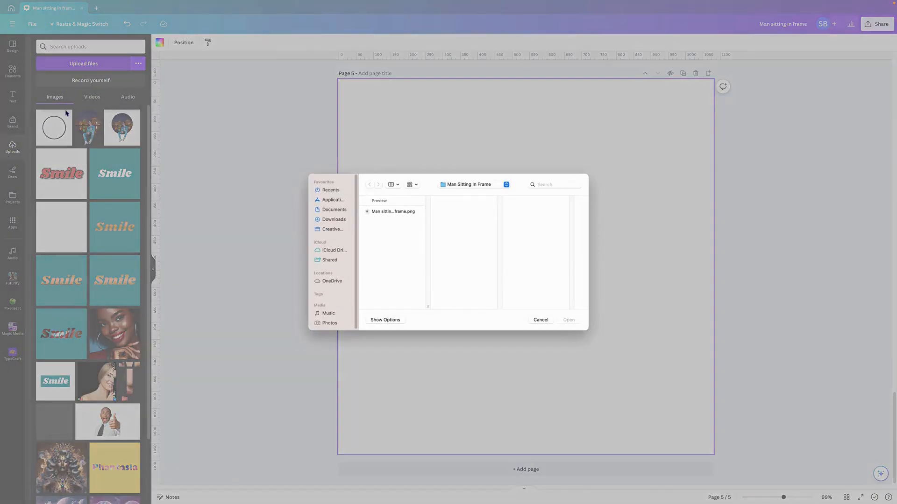
{"action": "left_click", "coordinate": [389, 213]}
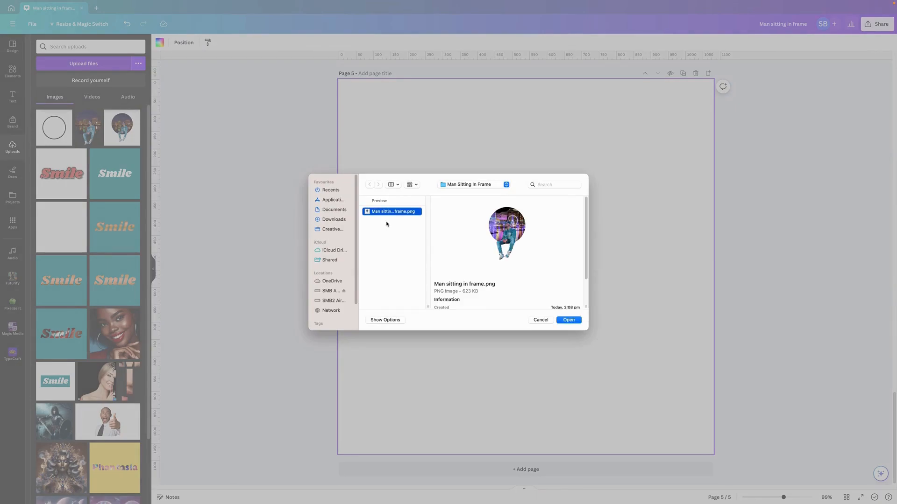
{"action": "left_click", "coordinate": [568, 321]}
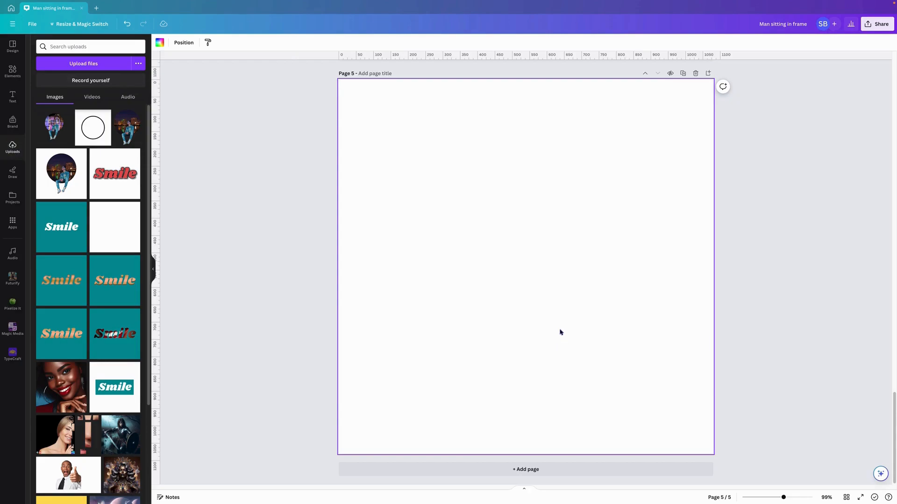
{"action": "left_click", "coordinate": [43, 117]}
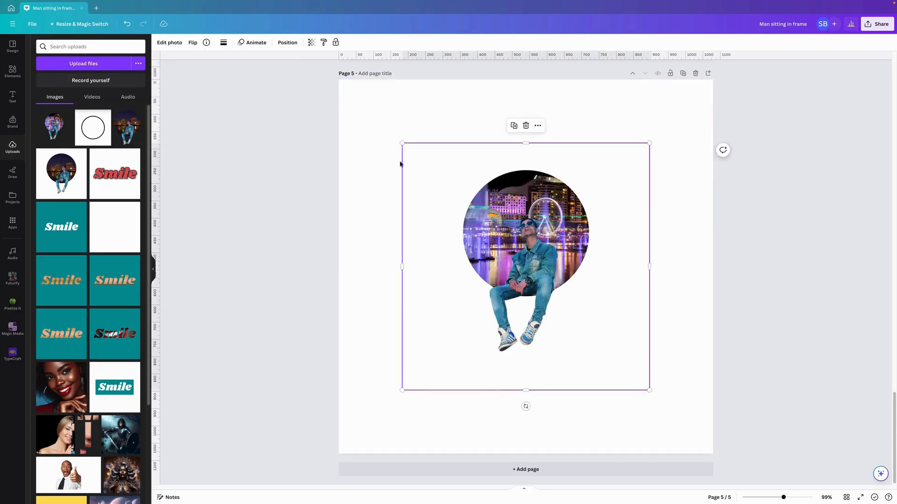
Step: Set the new page's background to the solid light purple default colour
{"action": "left_click", "coordinate": [355, 97]}
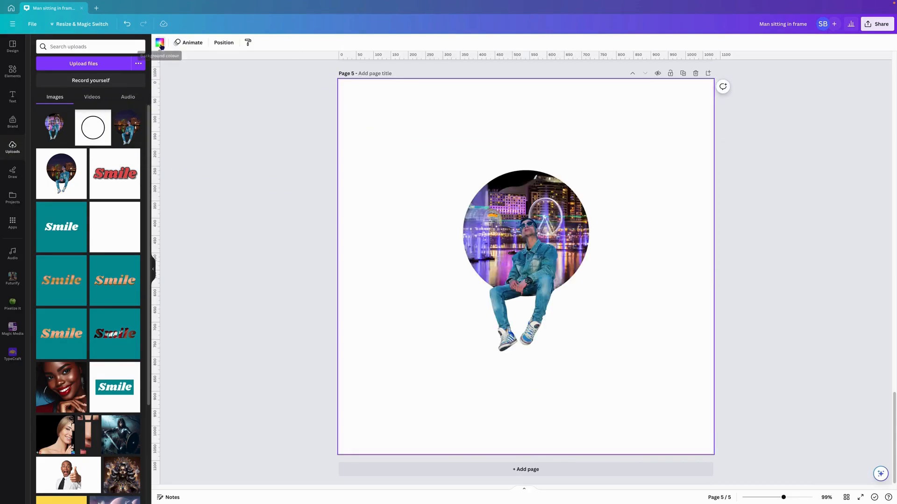
{"action": "left_click", "coordinate": [160, 43]}
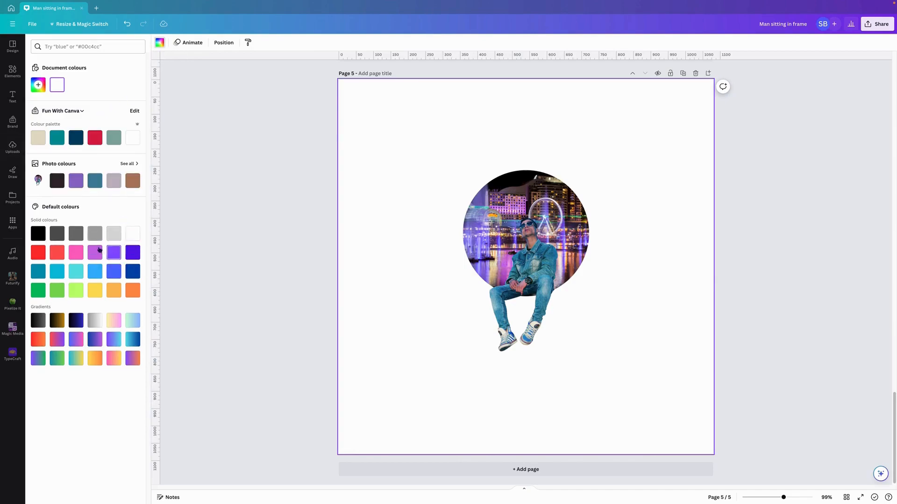
{"action": "left_click", "coordinate": [94, 252]}
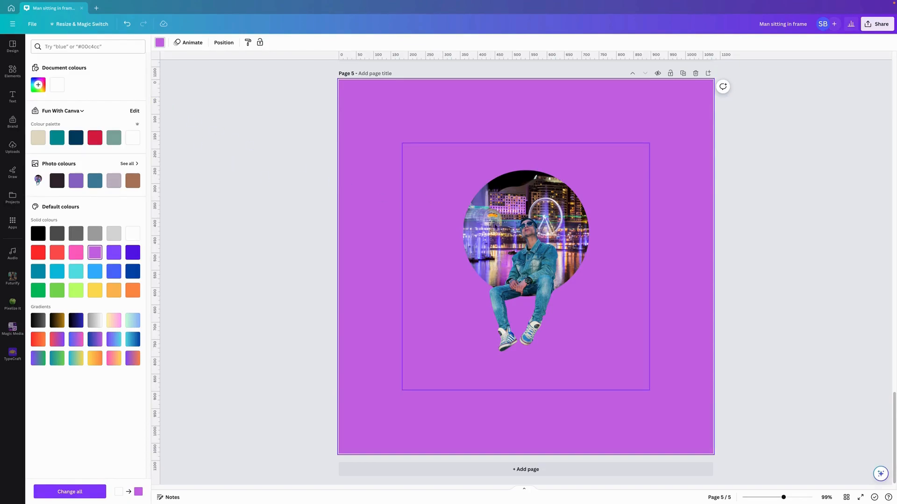
Step: Crop the empty transparent margins from all four sides of the man-in-circle image, close to the artwork
{"action": "left_click", "coordinate": [495, 227]}
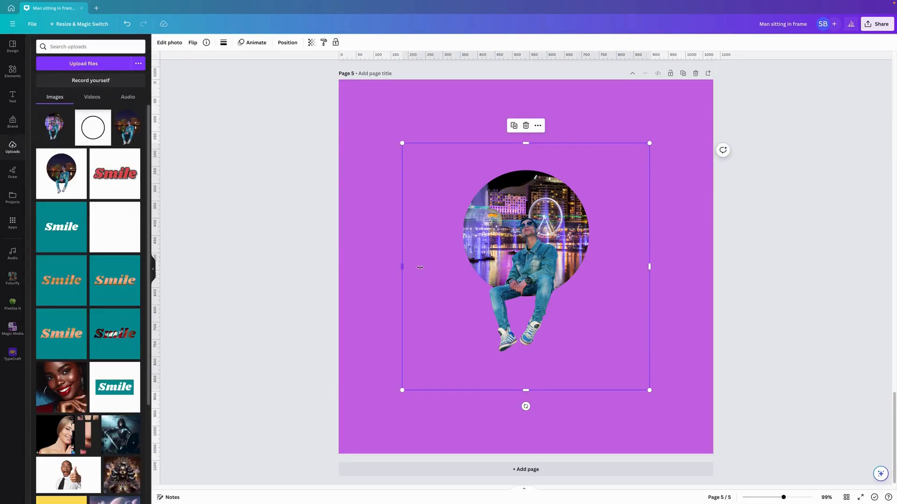
{"action": "left_click_drag", "start_coordinate": [420, 267], "coordinate": [473, 267]}
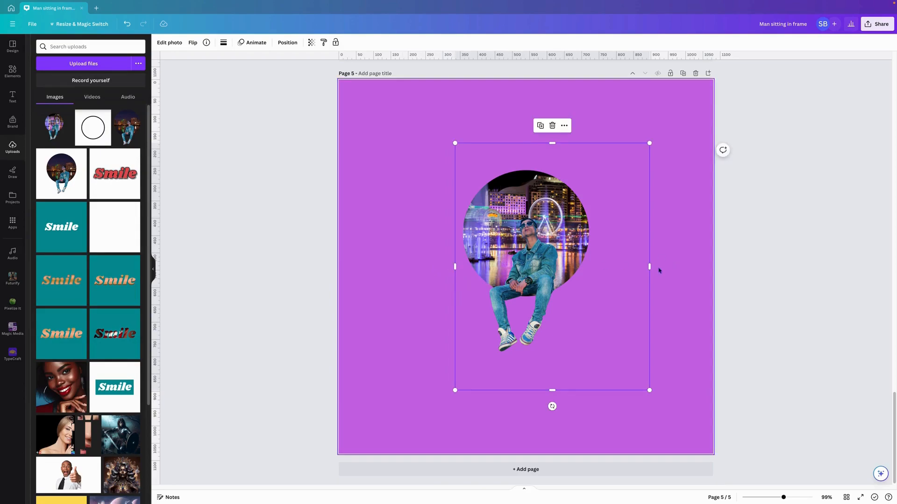
{"action": "left_click_drag", "start_coordinate": [649, 267], "coordinate": [596, 266]}
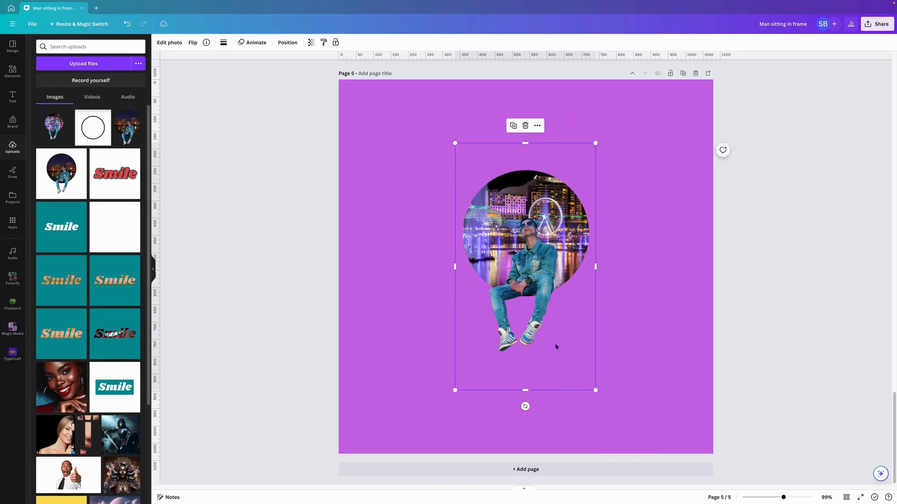
{"action": "left_click_drag", "start_coordinate": [527, 390], "coordinate": [527, 357]}
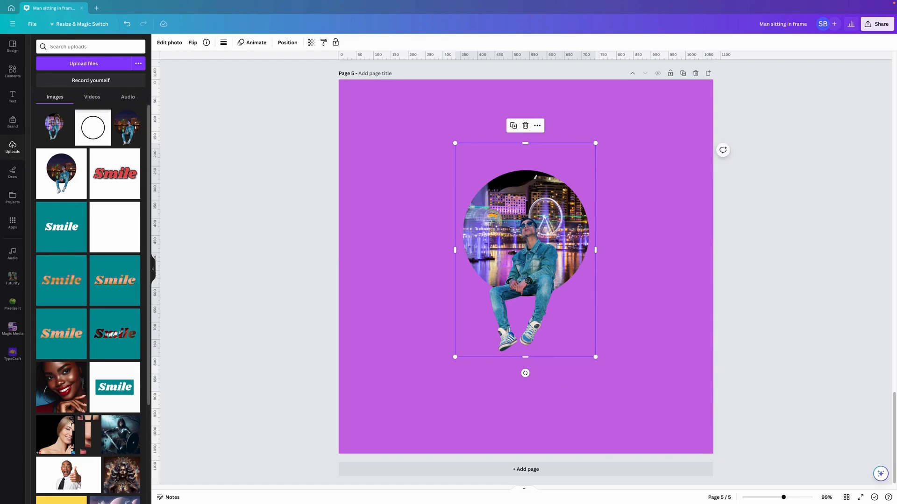
{"action": "left_click_drag", "start_coordinate": [528, 151], "coordinate": [527, 170]}
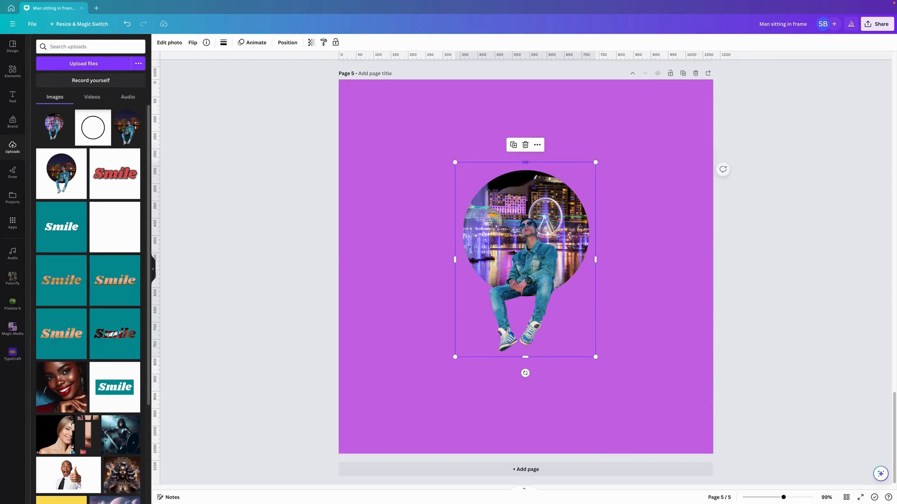
Step: Enlarge the cropped man-in-circle image and move it to the right half of the page
{"action": "left_click_drag", "start_coordinate": [596, 162], "coordinate": [632, 110]}
{"action": "left_click_drag", "start_coordinate": [526, 206], "coordinate": [590, 207]}
Step: Set the page's background to solid white
{"action": "left_click", "coordinate": [405, 172]}
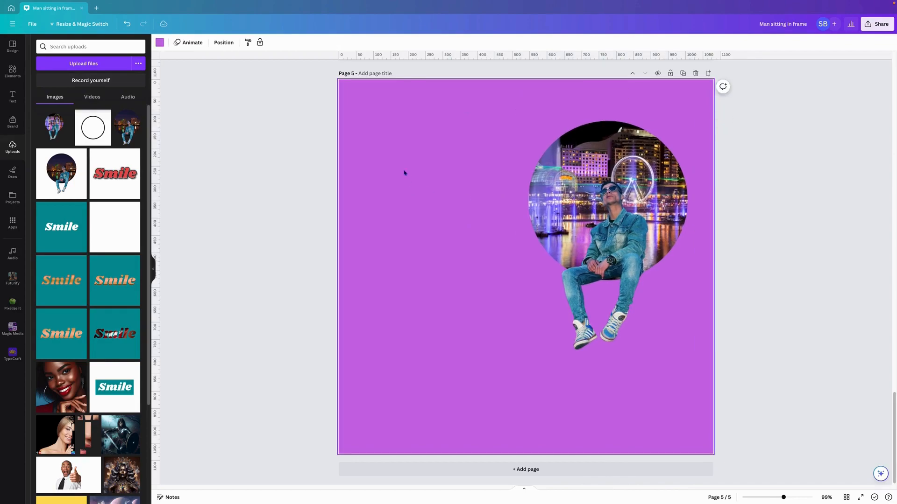
{"action": "left_click", "coordinate": [160, 42]}
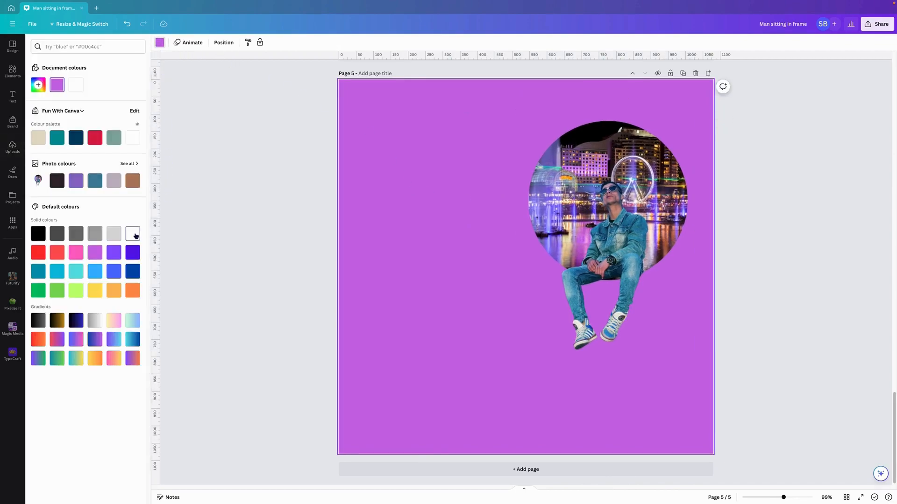
{"action": "left_click", "coordinate": [132, 234]}
Step: Apply a drop shadow to the man-in-circle image with blur 20, angle 62, distance 50 and intensity 50
{"action": "left_click", "coordinate": [551, 224]}
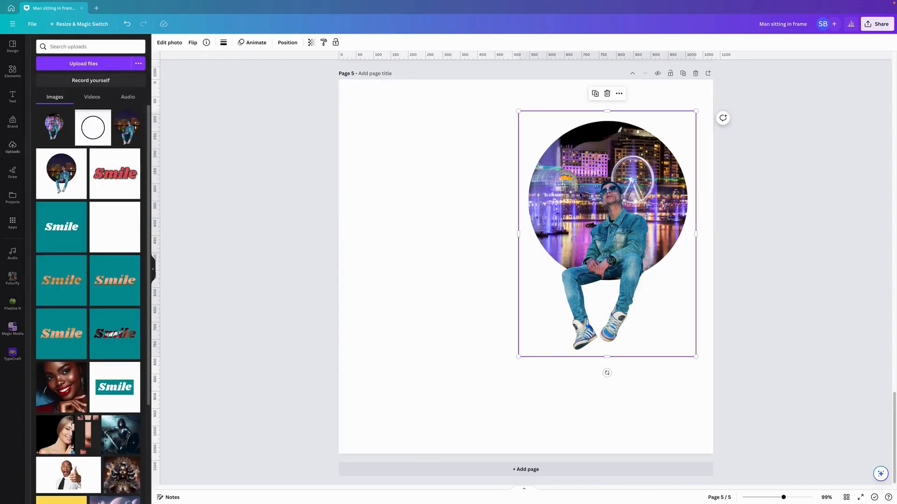
{"action": "left_click", "coordinate": [171, 43]}
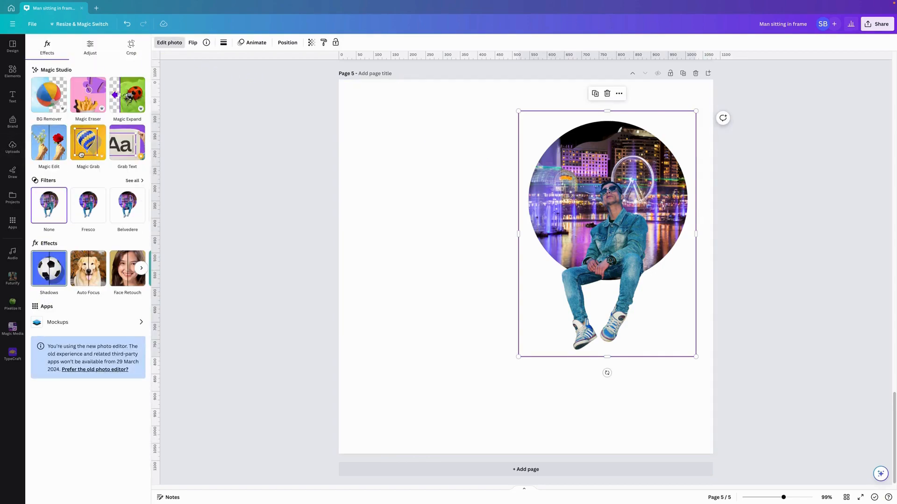
{"action": "left_click", "coordinate": [48, 275]}
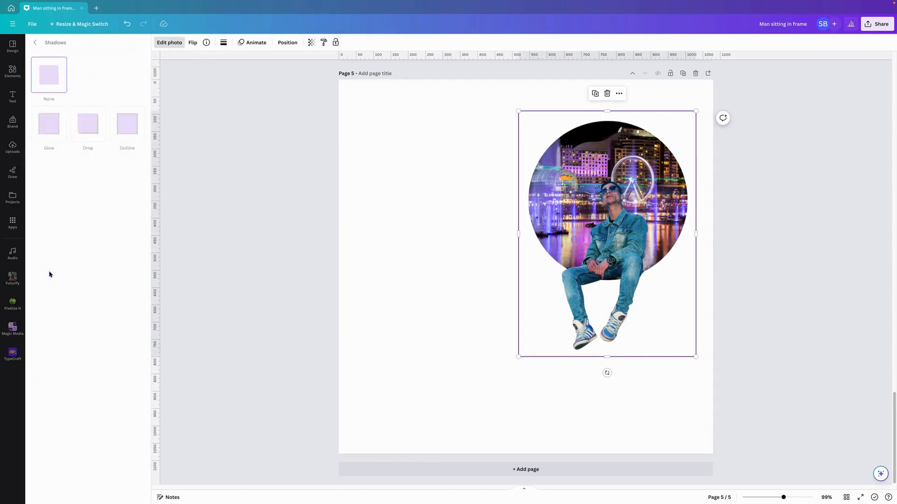
{"action": "left_click", "coordinate": [88, 131]}
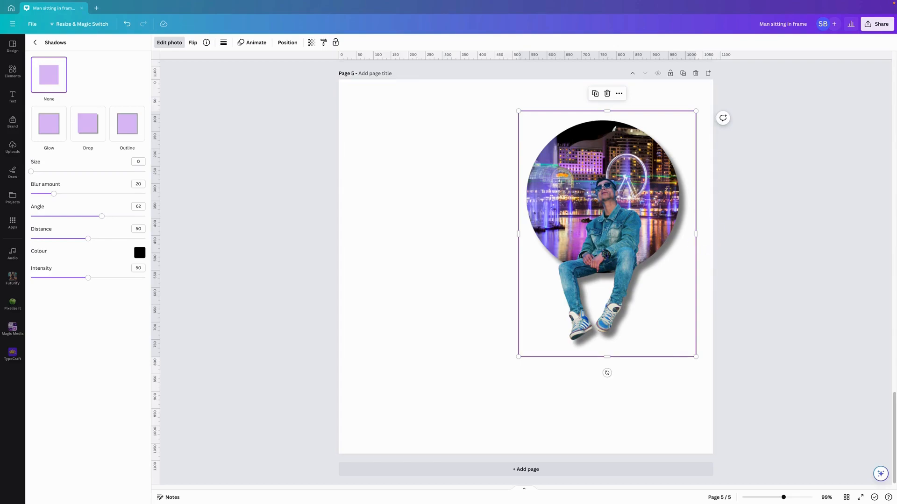
{"action": "left_click", "coordinate": [451, 202]}
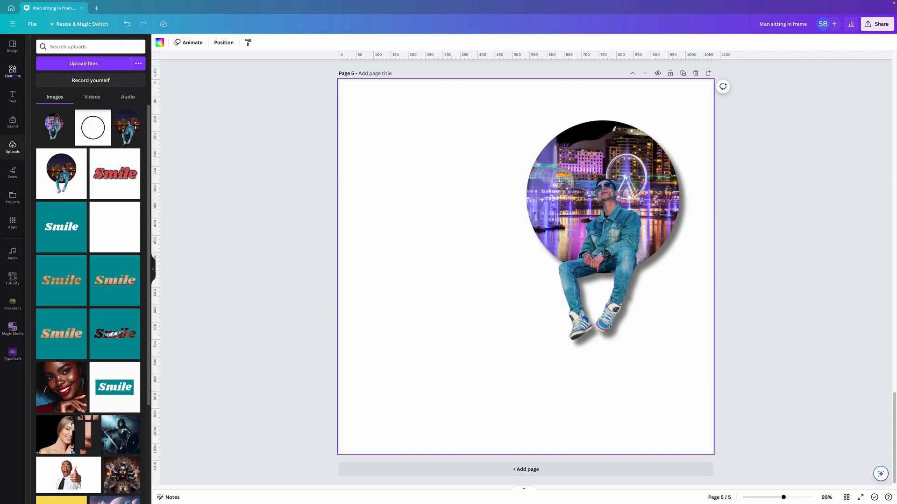
Step: Add the recently used starry night sky photo and set it as the page's background
{"action": "left_click", "coordinate": [15, 75]}
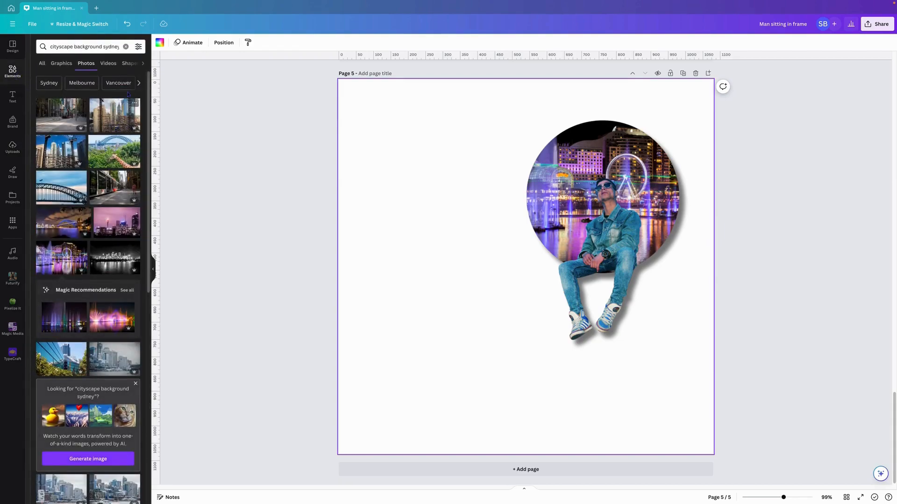
{"action": "left_click", "coordinate": [126, 46]}
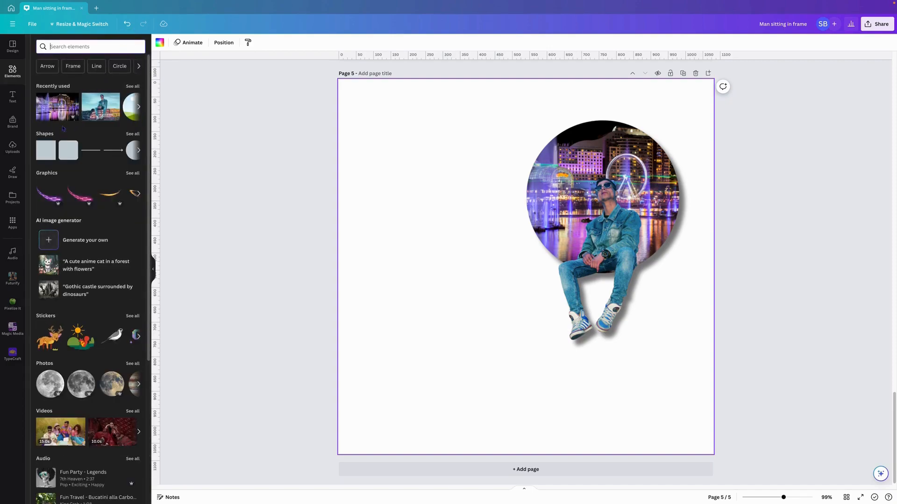
{"action": "left_click", "coordinate": [132, 86]}
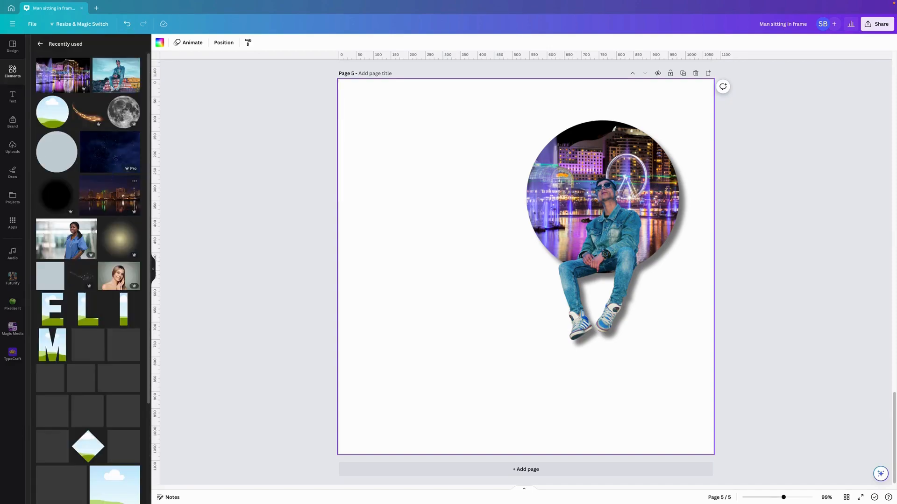
{"action": "left_click", "coordinate": [134, 137]}
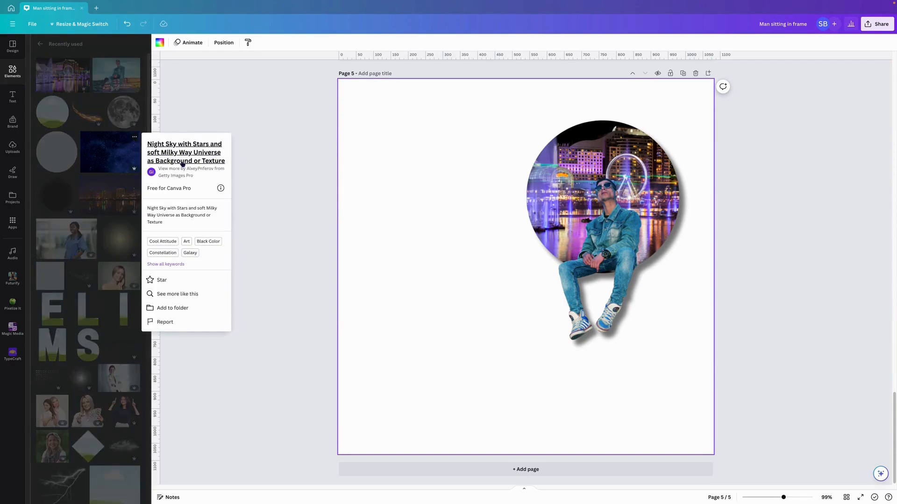
{"action": "left_click", "coordinate": [108, 150]}
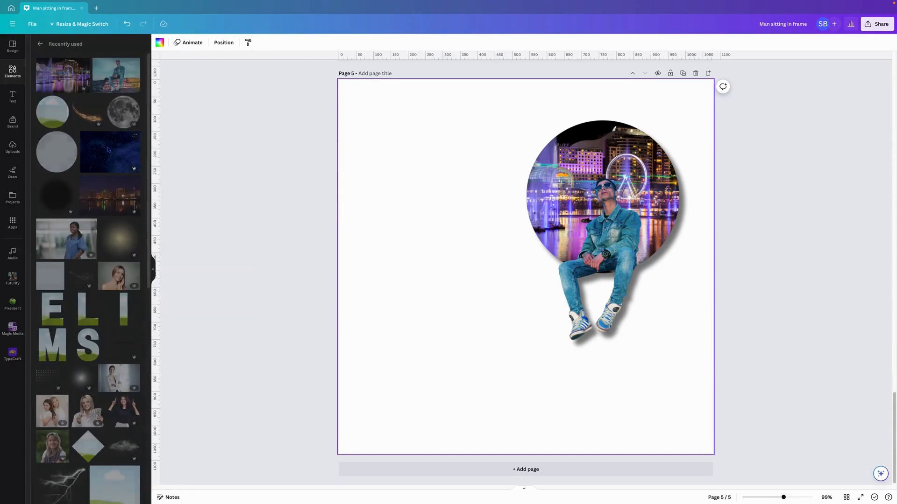
{"action": "left_click", "coordinate": [107, 150]}
{"action": "right_click", "coordinate": [505, 232]}
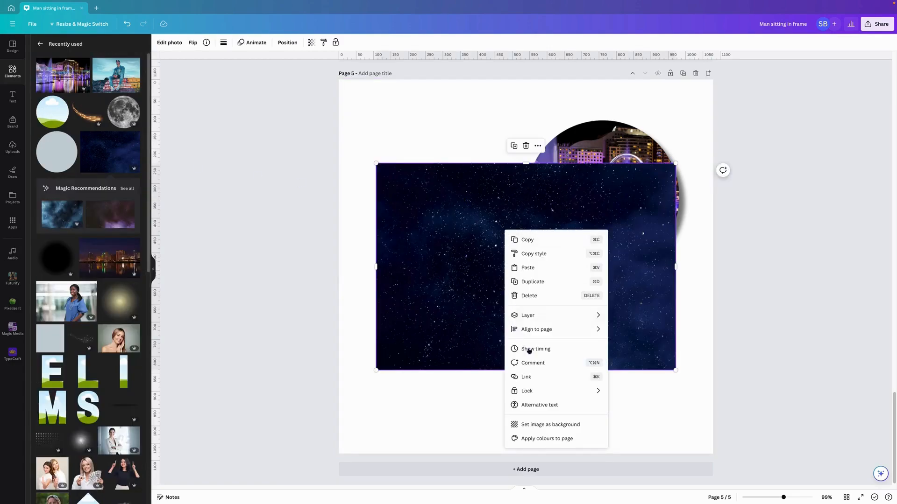
{"action": "left_click", "coordinate": [542, 427]}
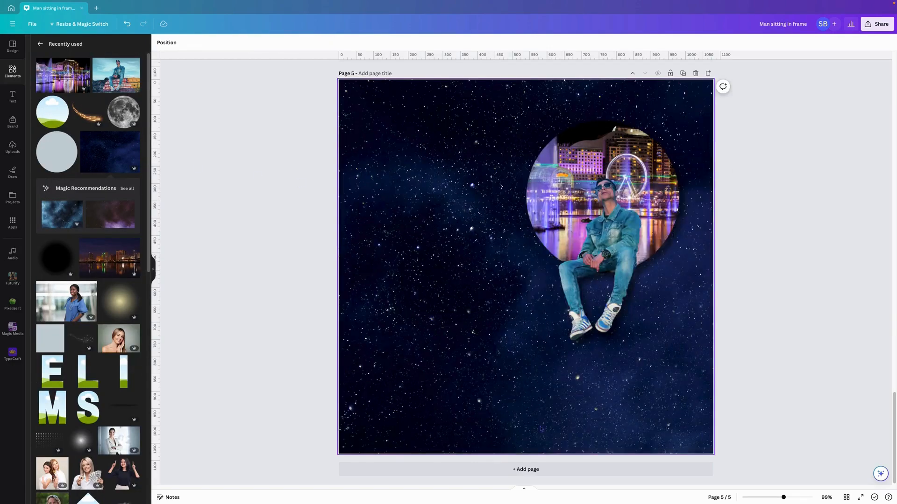
Step: Enlarge the man-in-circle image slightly and move it up, keeping it in the right half of the page
{"action": "left_click", "coordinate": [563, 176]}
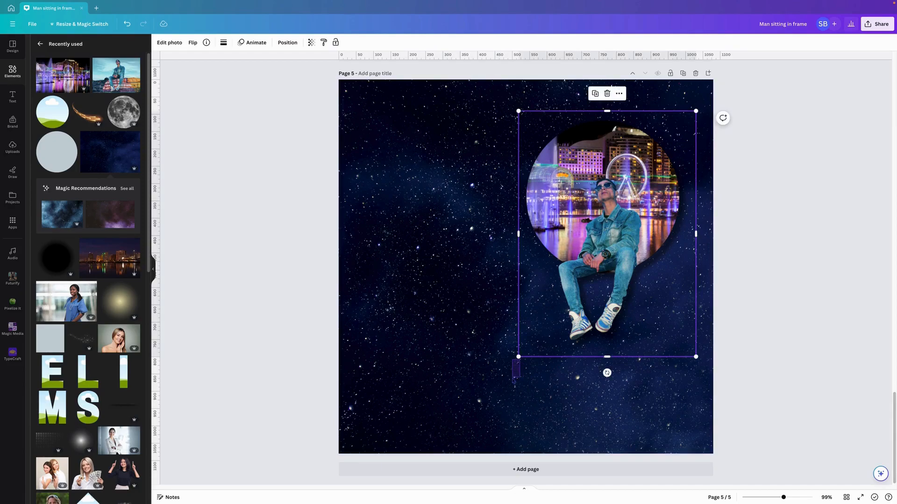
{"action": "left_click", "coordinate": [516, 362]}
{"action": "left_click_drag", "start_coordinate": [518, 357], "coordinate": [498, 387]}
{"action": "left_click_drag", "start_coordinate": [616, 243], "coordinate": [627, 219]}
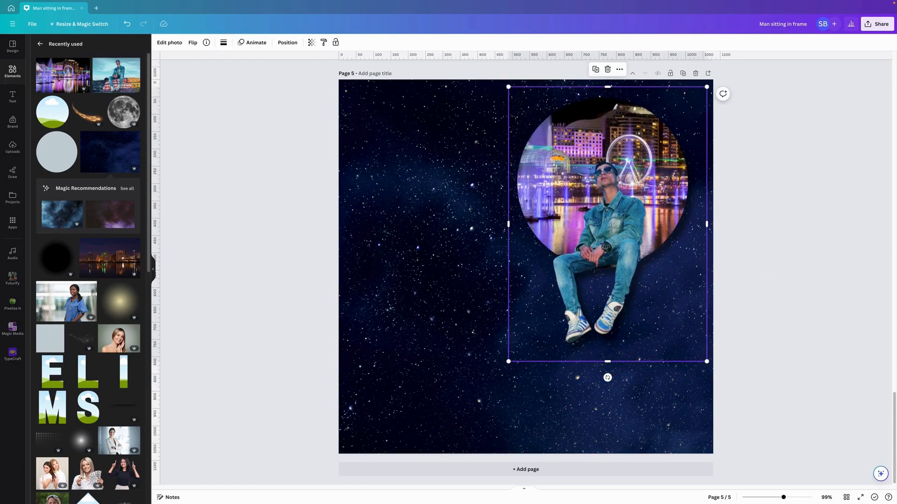
Step: Adjust the starry background photo to brightness 30 and contrast -10, and raise its saturation slightly
{"action": "left_click", "coordinate": [422, 277]}
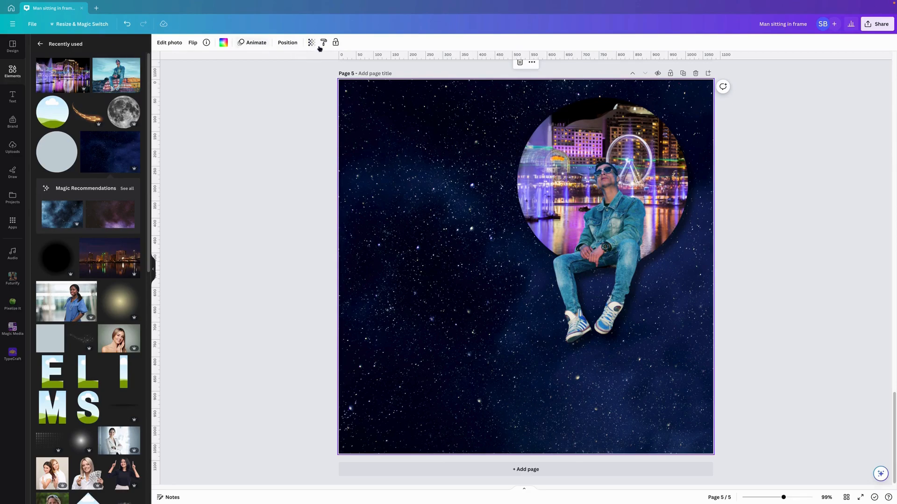
{"action": "left_click", "coordinate": [171, 43]}
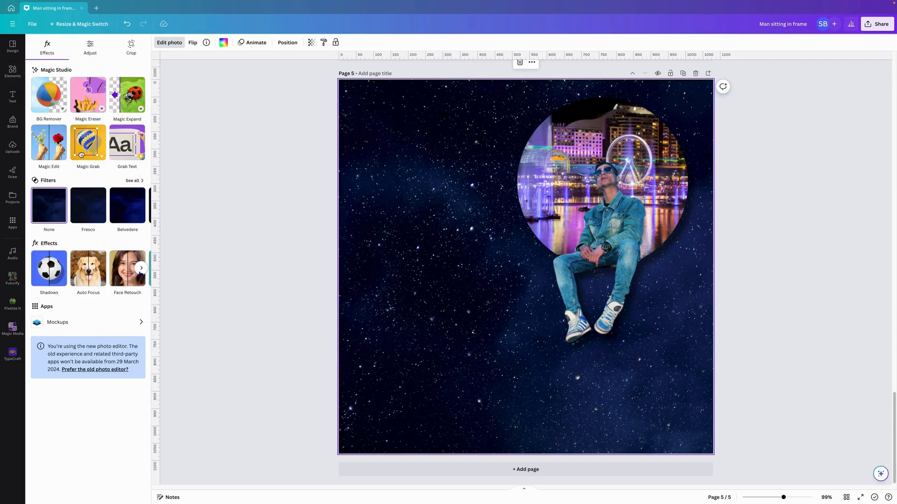
{"action": "left_click", "coordinate": [88, 49]}
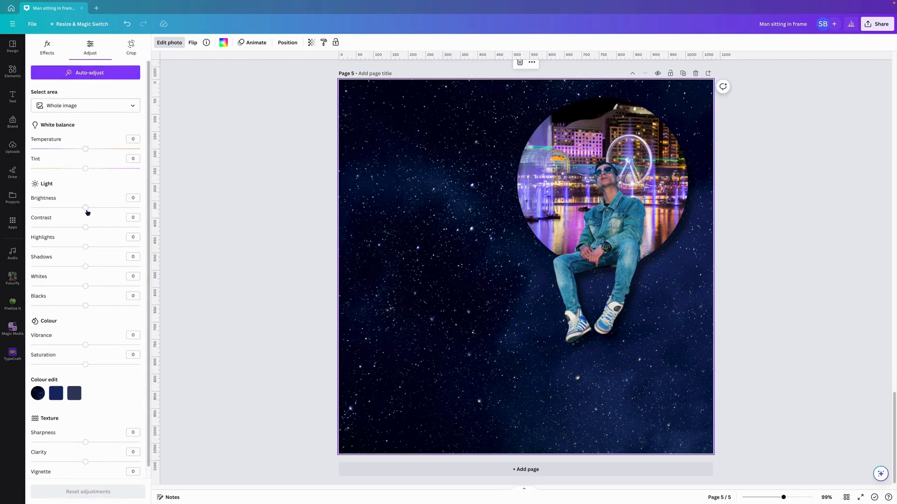
{"action": "left_click_drag", "start_coordinate": [87, 212], "coordinate": [81, 231]}
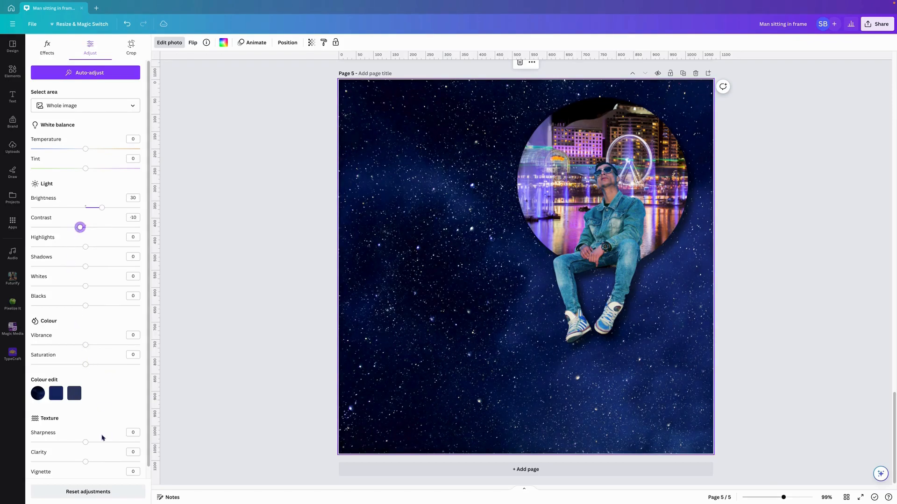
{"action": "mouse_move", "coordinate": [86, 365]}
{"action": "left_mouse_down"}
{"action": "mouse_move", "coordinate": [99, 368]}
{"action": "mouse_move", "coordinate": [92, 373]}
{"action": "left_mouse_up"}
Step: Place the recently used grey moon photo partly off the page's upper-left corner, and move the man-in-circle image lower
{"action": "left_click", "coordinate": [13, 71]}
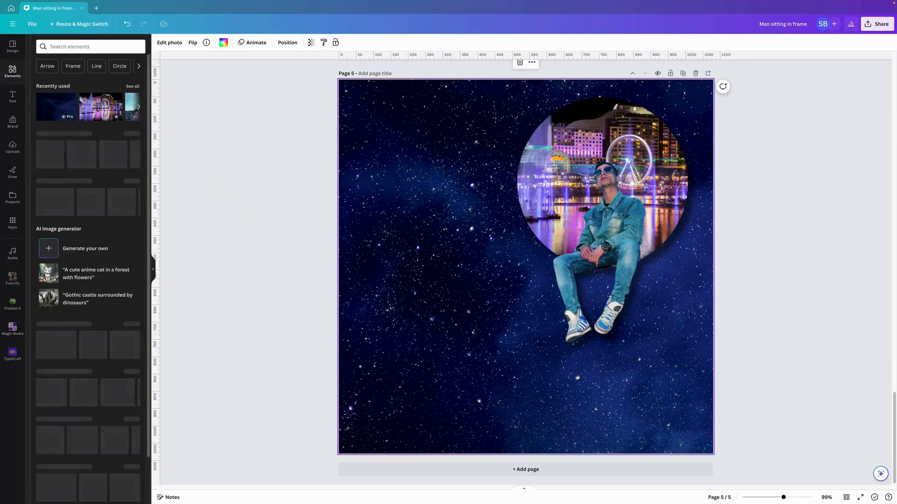
{"action": "left_click", "coordinate": [132, 86]}
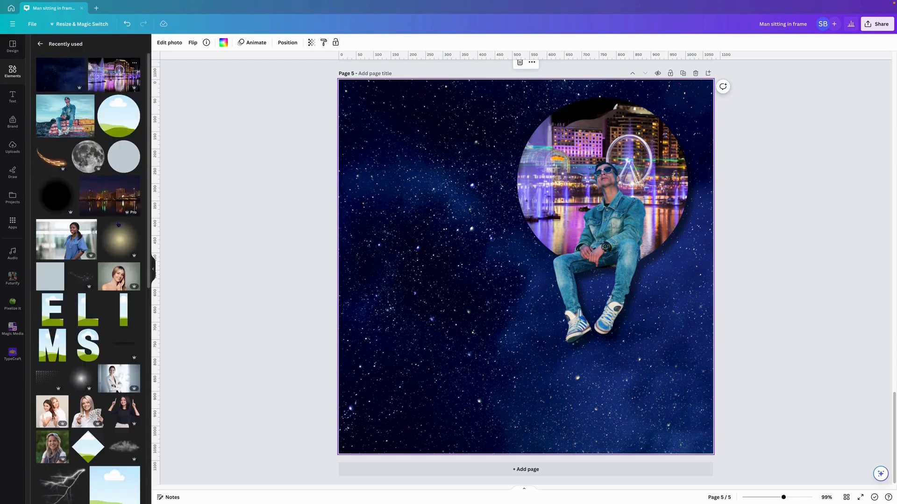
{"action": "left_click", "coordinate": [88, 157]}
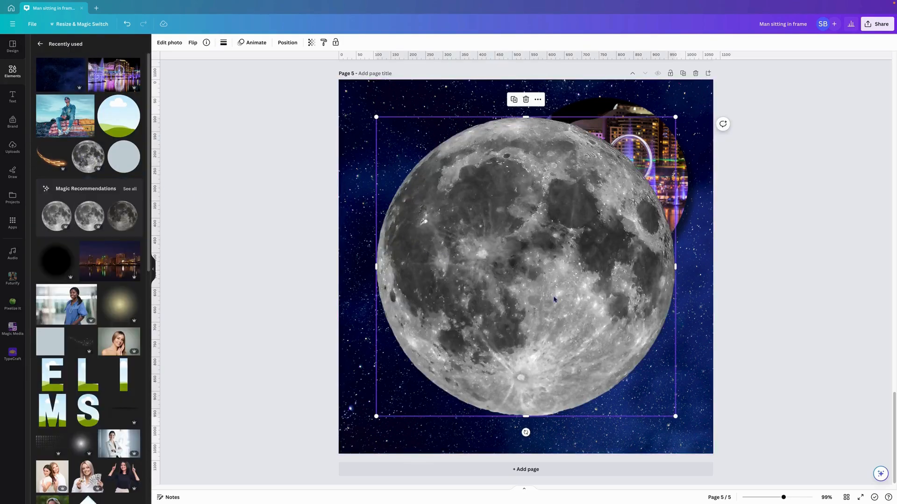
{"action": "left_click_drag", "start_coordinate": [555, 307], "coordinate": [330, 140]}
{"action": "left_click_drag", "start_coordinate": [639, 131], "coordinate": [625, 186]}
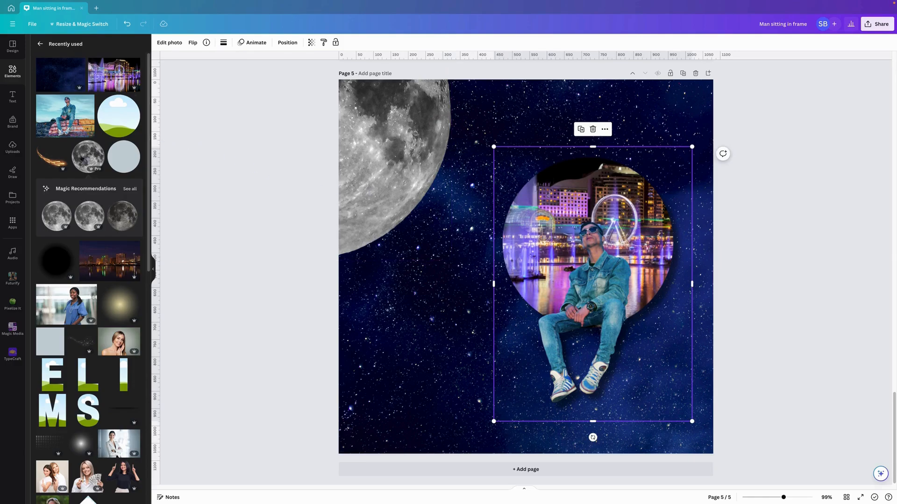
Step: Add the recently used golden light-streak graphic, rotating and placing it so it curves along the circle's upper-right edge
{"action": "left_click", "coordinate": [53, 156]}
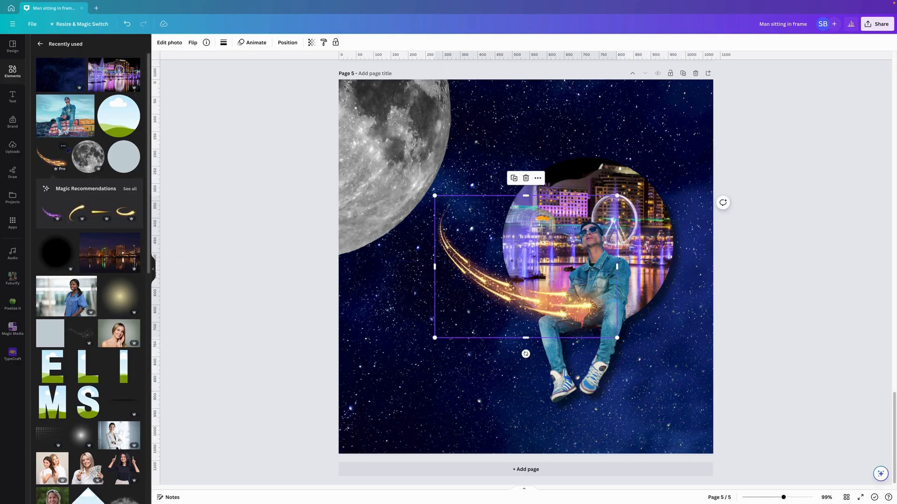
{"action": "left_click", "coordinate": [64, 148]}
{"action": "left_click", "coordinate": [234, 242]}
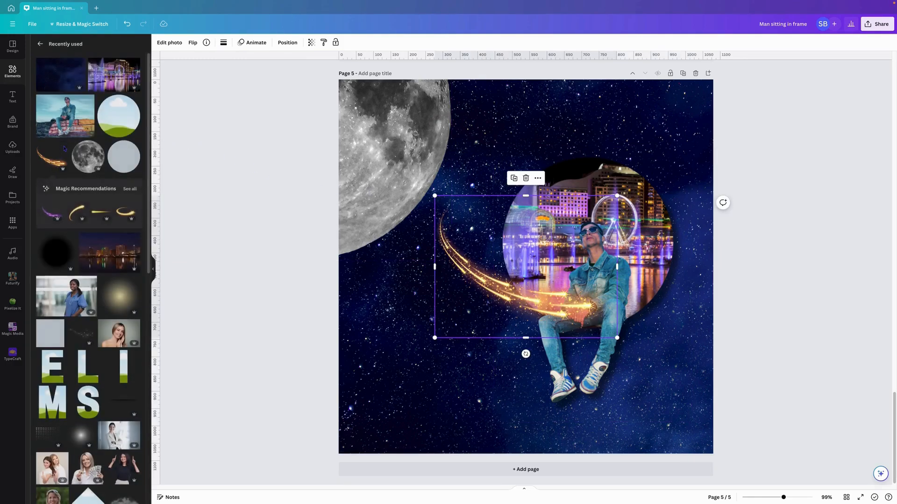
{"action": "left_click_drag", "start_coordinate": [526, 353], "coordinate": [558, 185]}
{"action": "left_click_drag", "start_coordinate": [538, 248], "coordinate": [615, 196]}
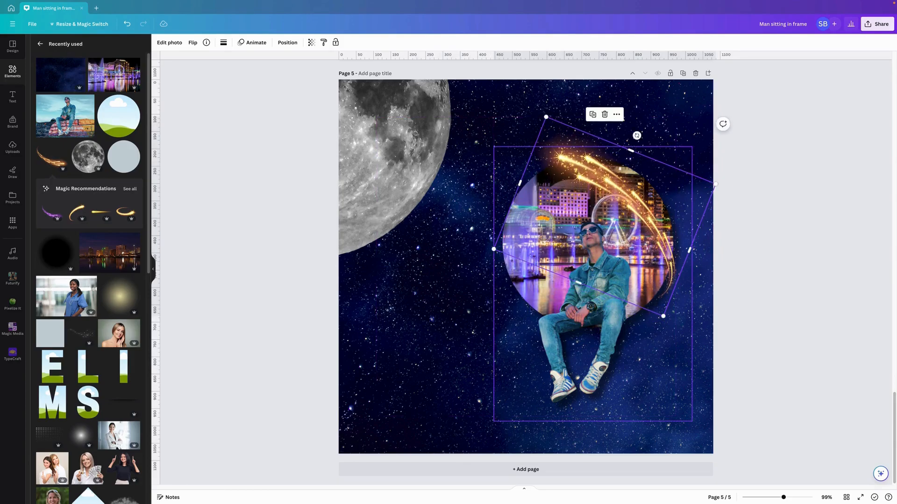
Step: Enlarge the man-in-circle image slightly and shift it so the circle's upper-right edge lines up with the golden streaks
{"action": "left_click", "coordinate": [508, 408]}
{"action": "left_click_drag", "start_coordinate": [494, 146], "coordinate": [480, 127]}
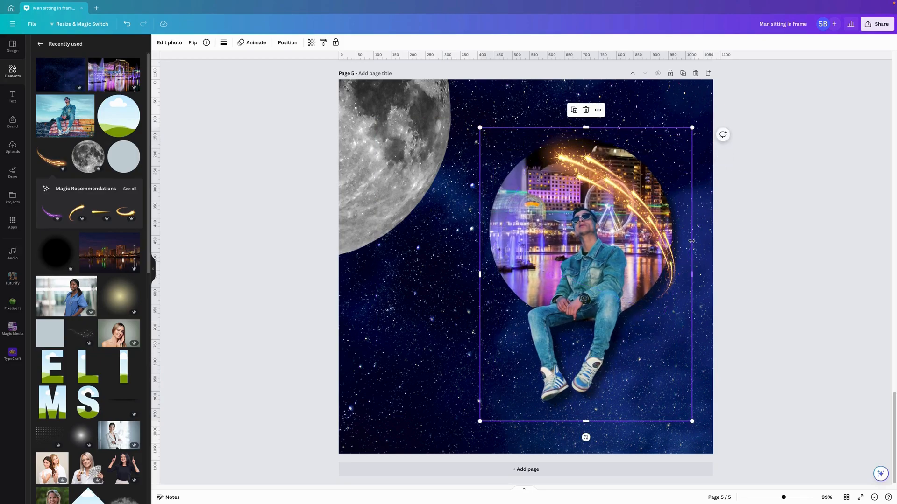
{"action": "mouse_move", "coordinate": [649, 216]}
{"action": "left_mouse_down"}
{"action": "mouse_move", "coordinate": [639, 218]}
{"action": "mouse_move", "coordinate": [654, 222]}
{"action": "left_mouse_up"}
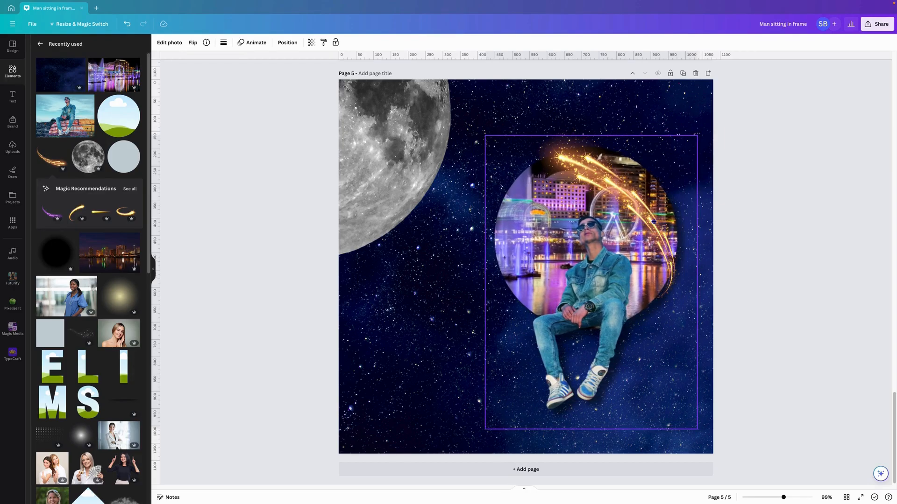
{"action": "left_click_drag", "start_coordinate": [654, 222], "coordinate": [654, 221]}
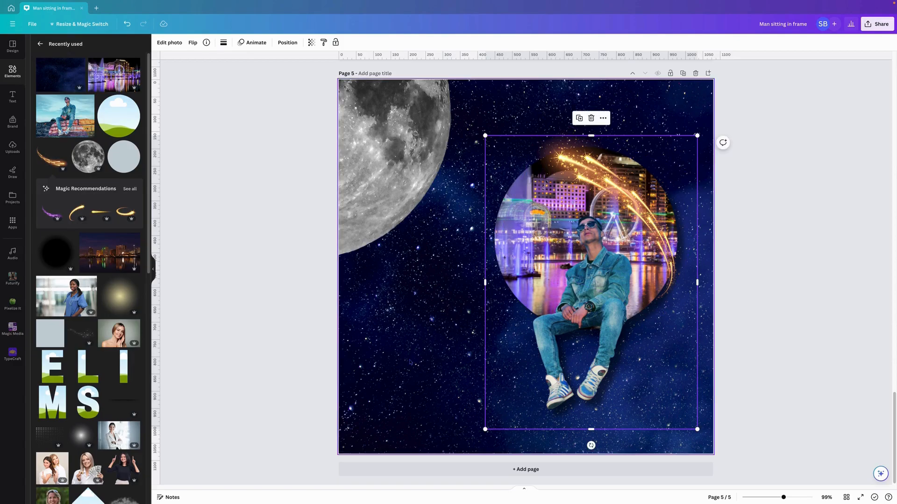
{"action": "left_click", "coordinate": [410, 362]}
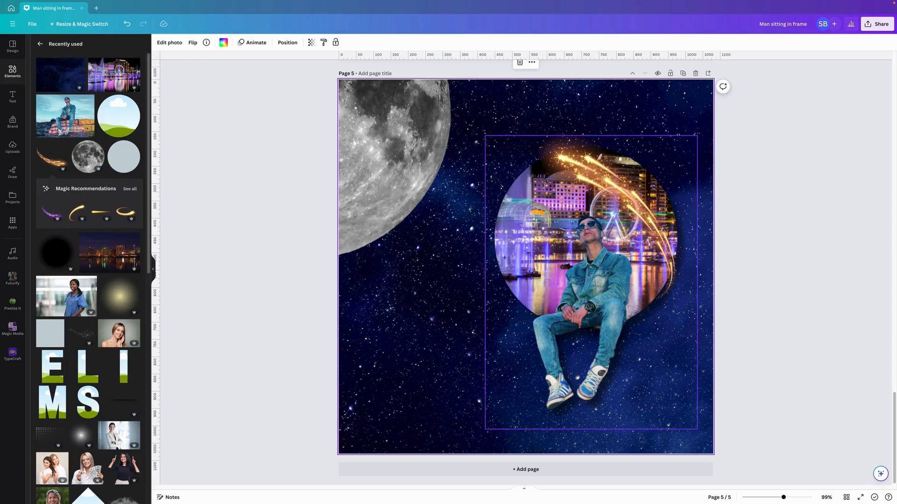
{"action": "left_click", "coordinate": [765, 365]}
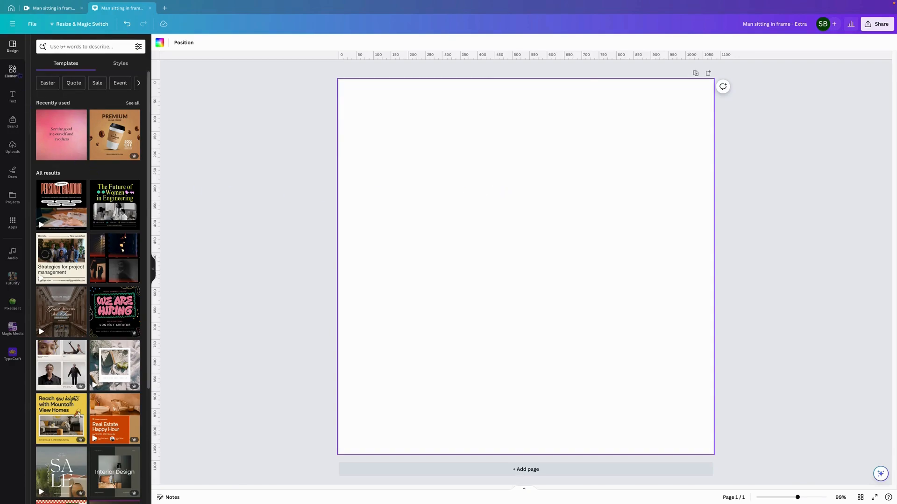
Step: Add the Hexagon Horizontal Frame from the basic shape frames to the blank page
{"action": "left_click", "coordinate": [11, 74]}
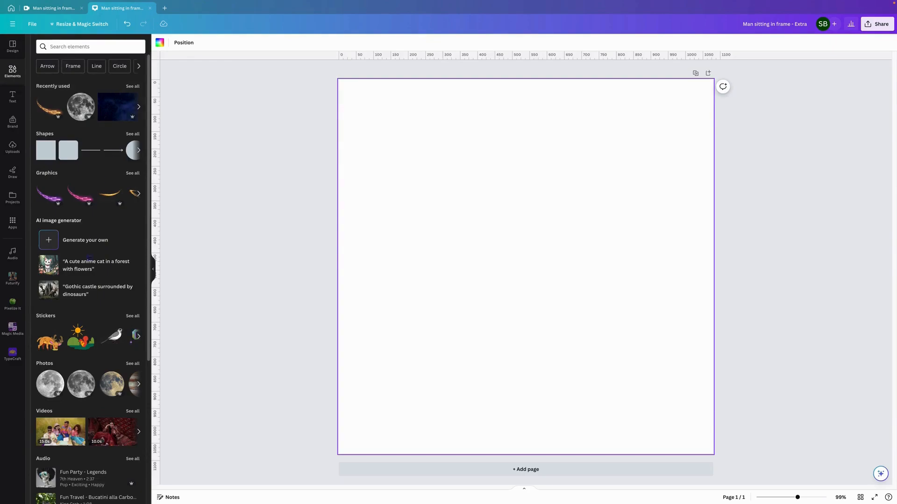
{"action": "scroll", "coordinate": [132, 315], "scroll_direction": "down", "scroll_amount": 7}
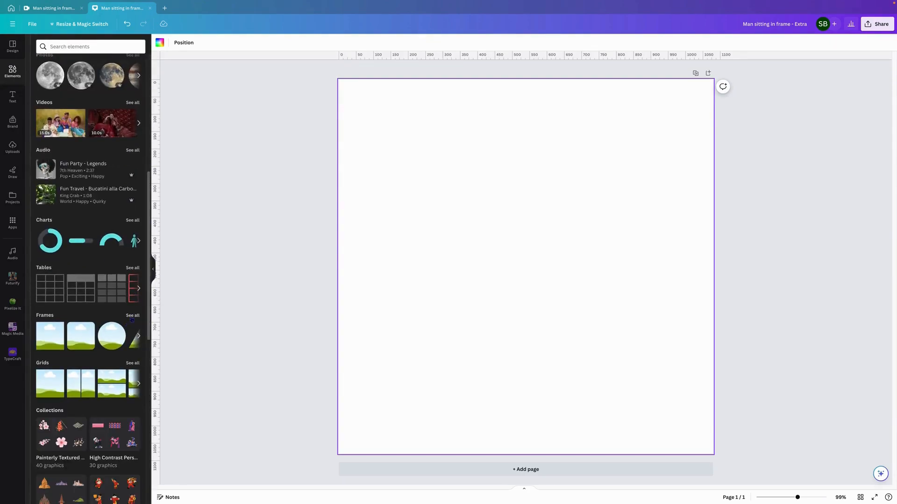
{"action": "left_click", "coordinate": [133, 316]}
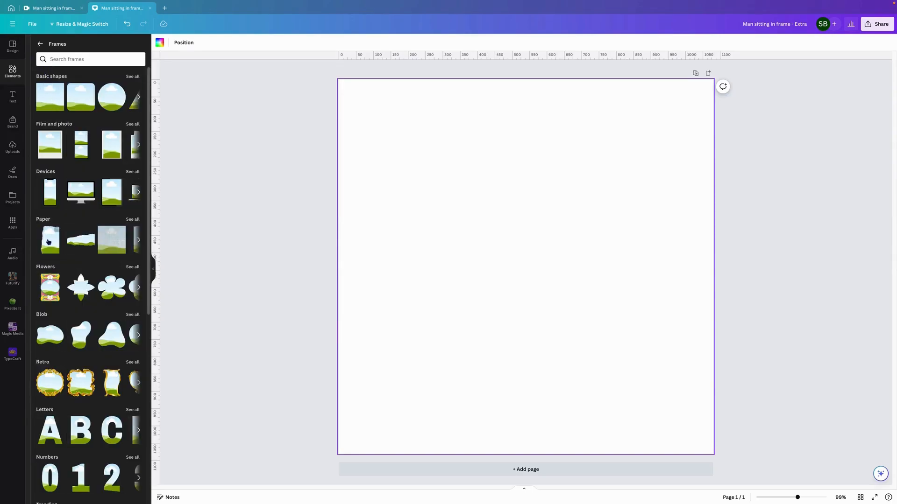
{"action": "left_click", "coordinate": [133, 76]}
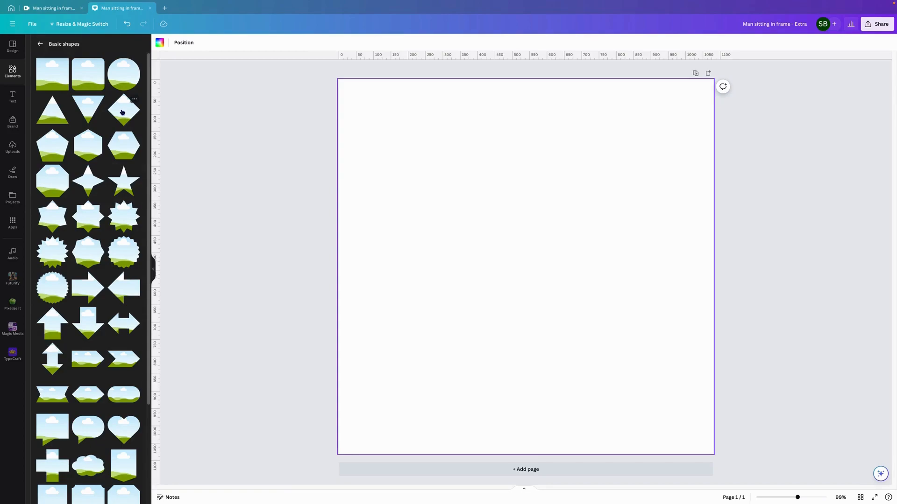
{"action": "left_click", "coordinate": [134, 135]}
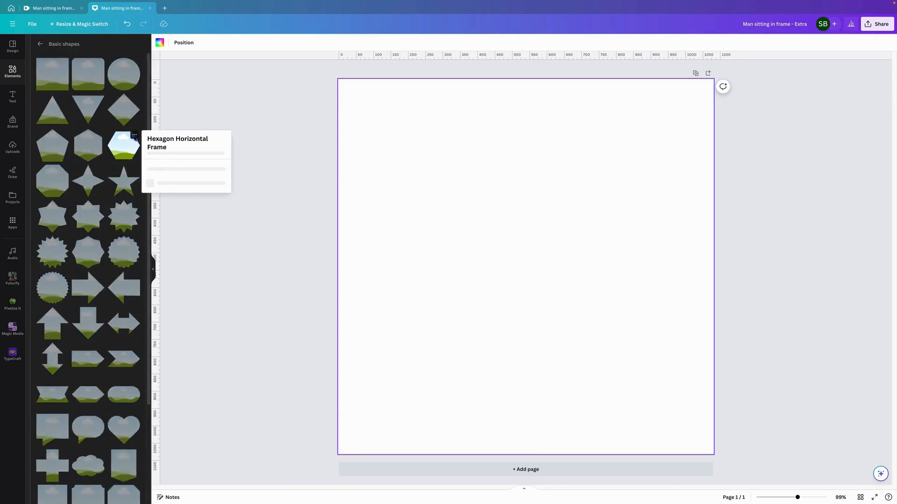
{"action": "left_click", "coordinate": [134, 135]}
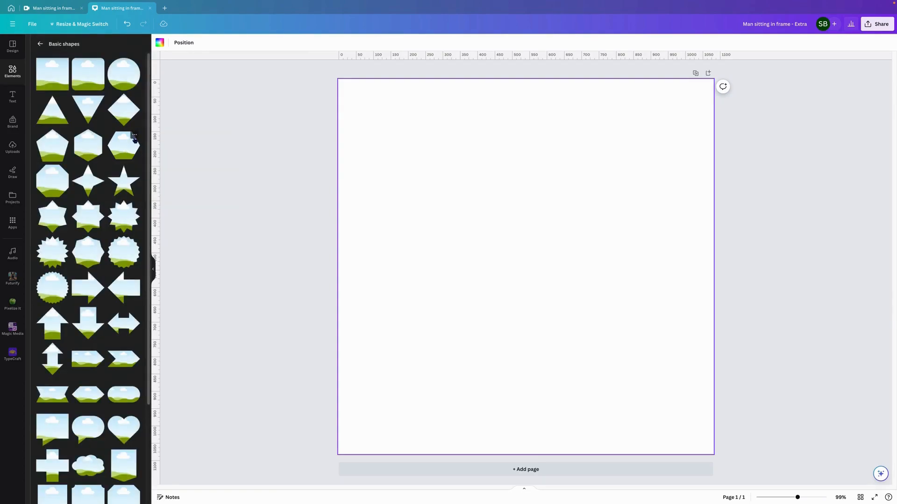
{"action": "left_click", "coordinate": [124, 150]}
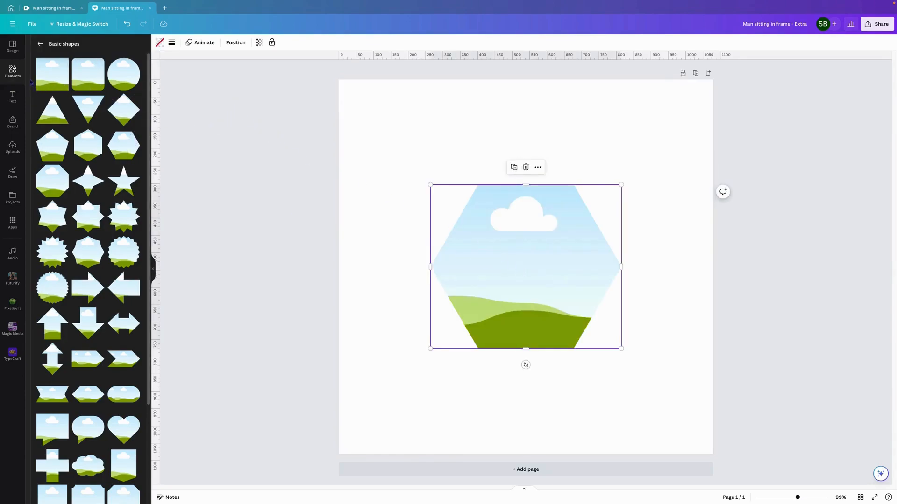
Step: Add the recently used photo of the seated man in denim and remove its background
{"action": "left_click", "coordinate": [40, 44]}
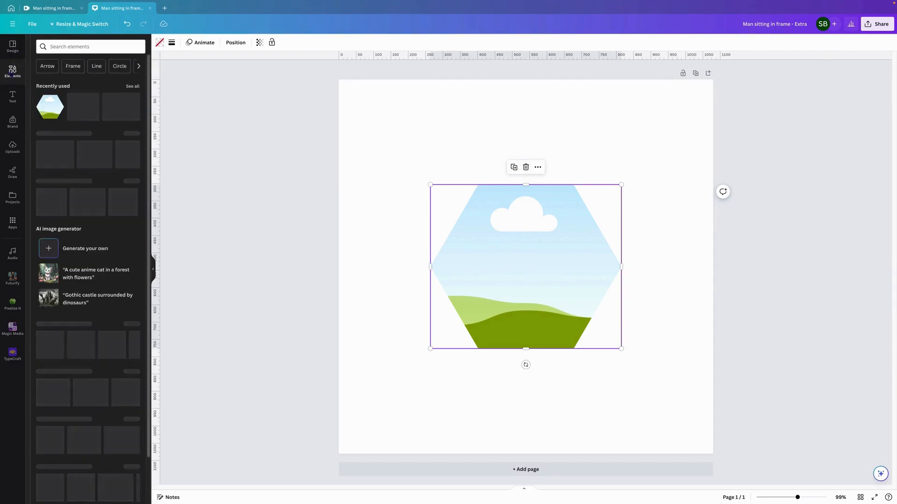
{"action": "left_click", "coordinate": [133, 86]}
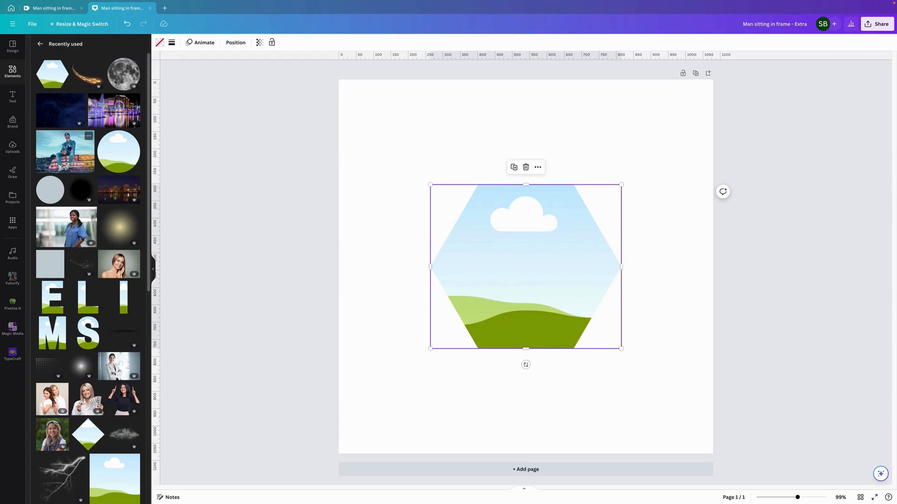
{"action": "left_click", "coordinate": [70, 149]}
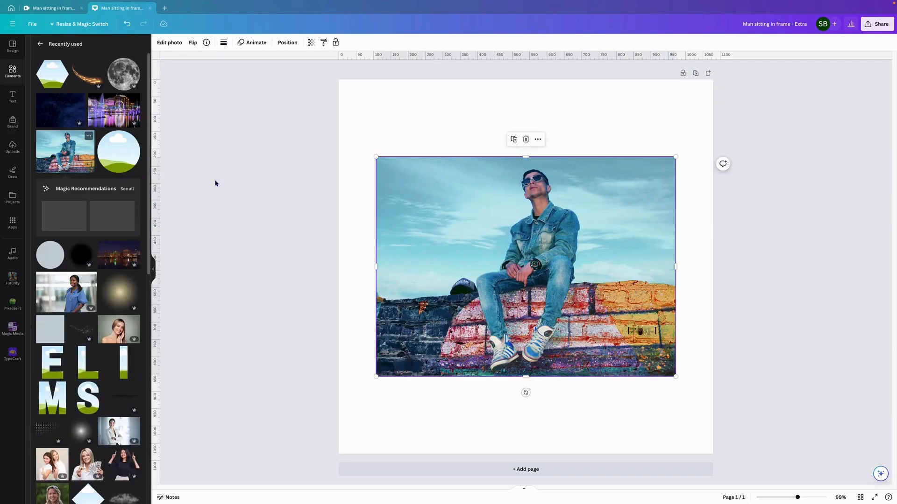
{"action": "left_click", "coordinate": [163, 42]}
{"action": "left_click", "coordinate": [50, 95]}
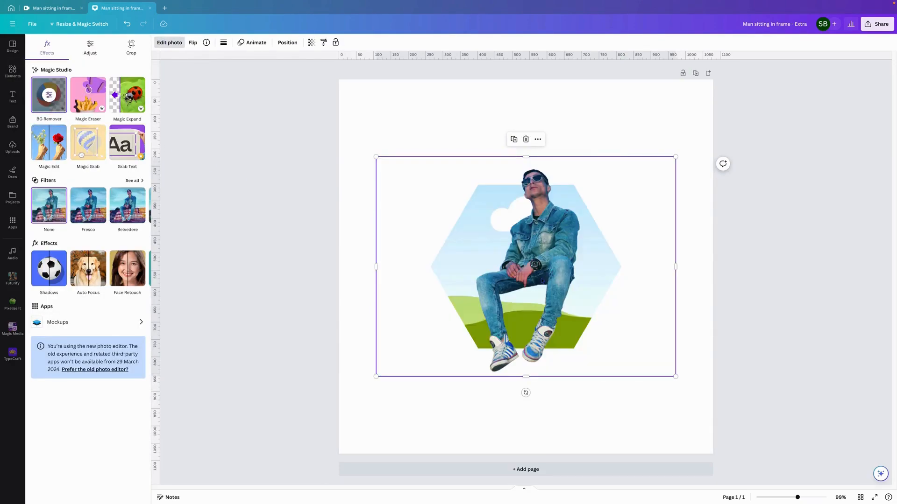
Step: Crop the empty sides off the man cutout and shrink it so he sits on the hexagon's upper edge
{"action": "left_click_drag", "start_coordinate": [374, 267], "coordinate": [470, 268]}
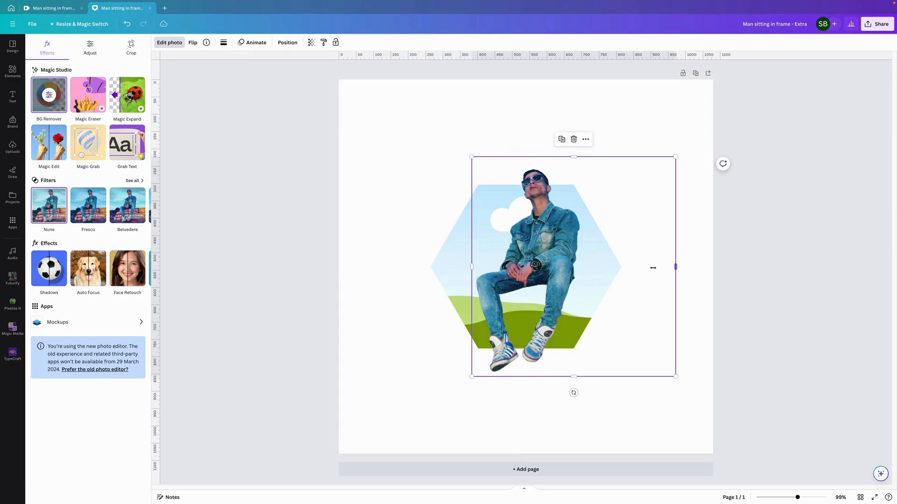
{"action": "left_click_drag", "start_coordinate": [675, 267], "coordinate": [587, 267]}
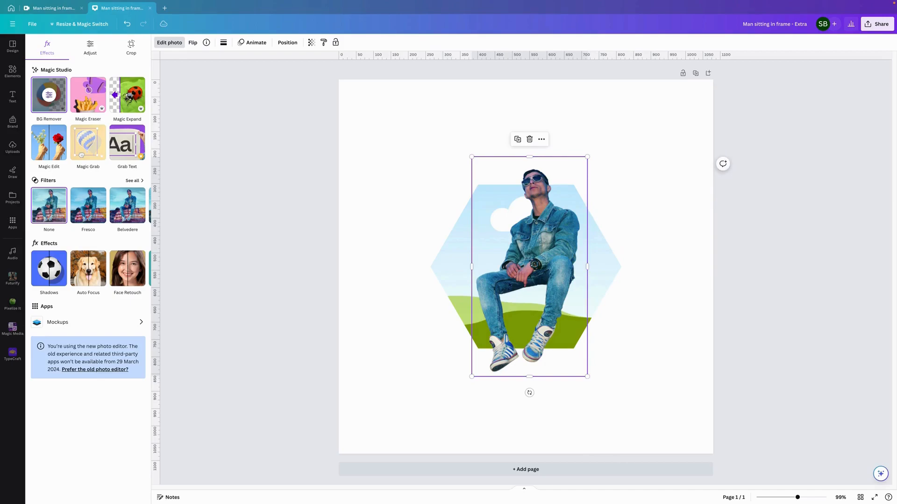
{"action": "left_click_drag", "start_coordinate": [516, 266], "coordinate": [633, 182]}
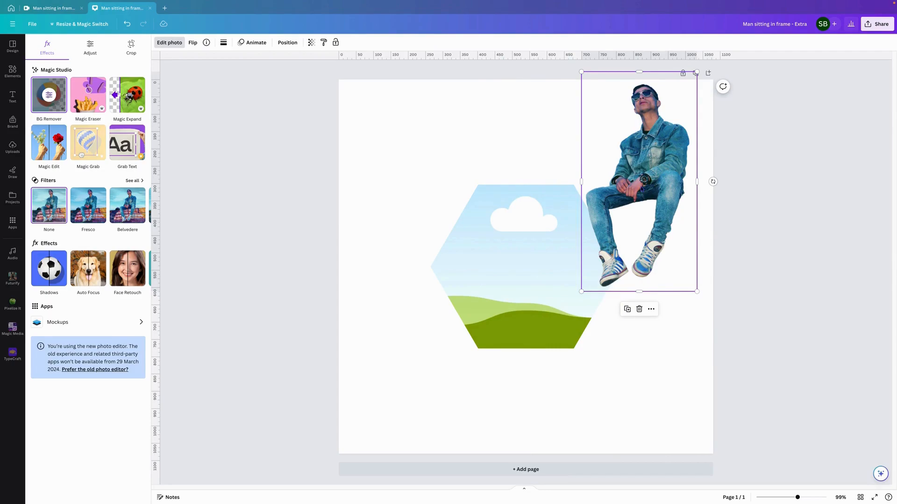
{"action": "left_click_drag", "start_coordinate": [640, 185], "coordinate": [526, 177]}
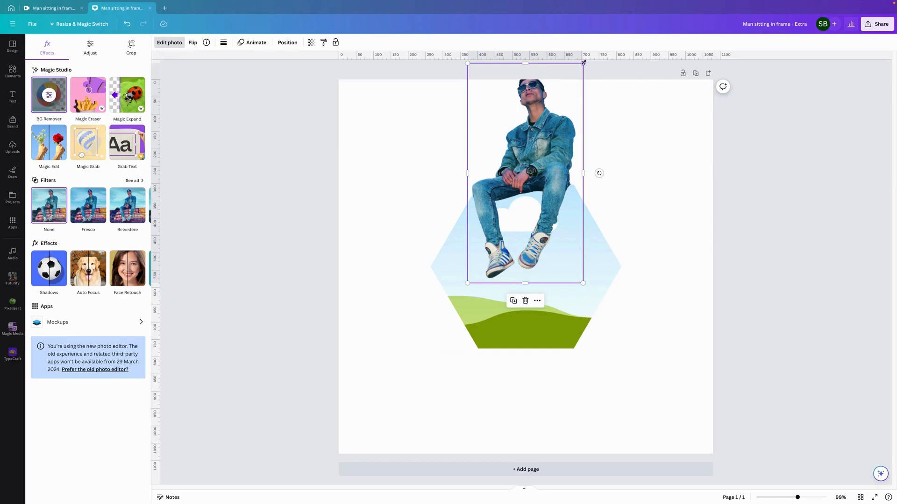
{"action": "left_click_drag", "start_coordinate": [583, 62], "coordinate": [555, 118]}
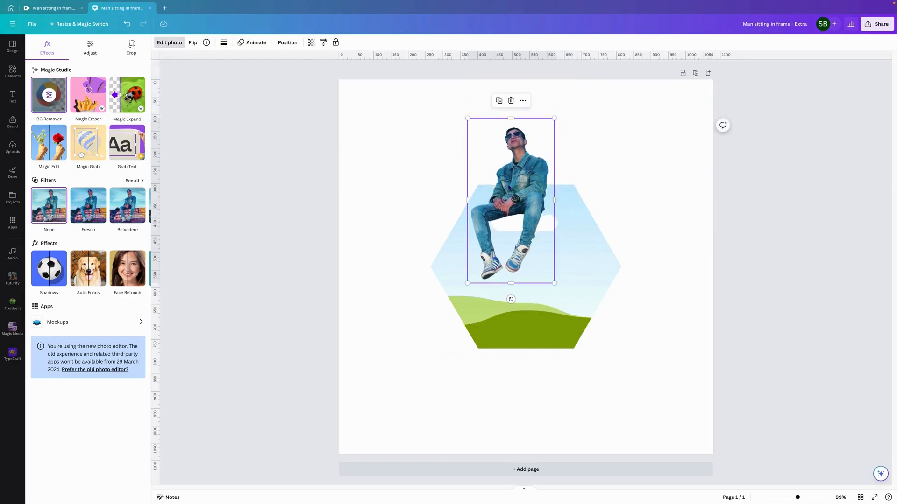
{"action": "left_click_drag", "start_coordinate": [509, 188], "coordinate": [524, 159]}
Step: Search the elements for "brick wall" and show all matching photos
{"action": "left_click", "coordinate": [495, 311]}
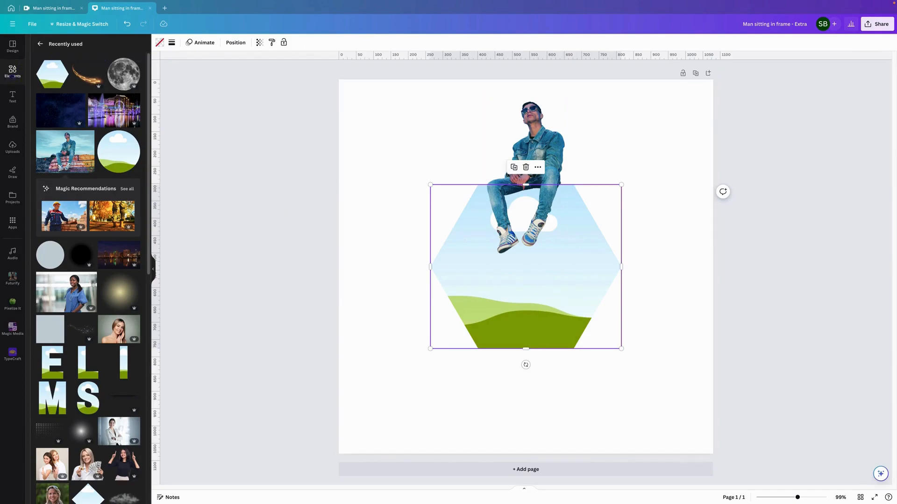
{"action": "left_click", "coordinate": [12, 73]}
{"action": "left_click", "coordinate": [86, 47]}
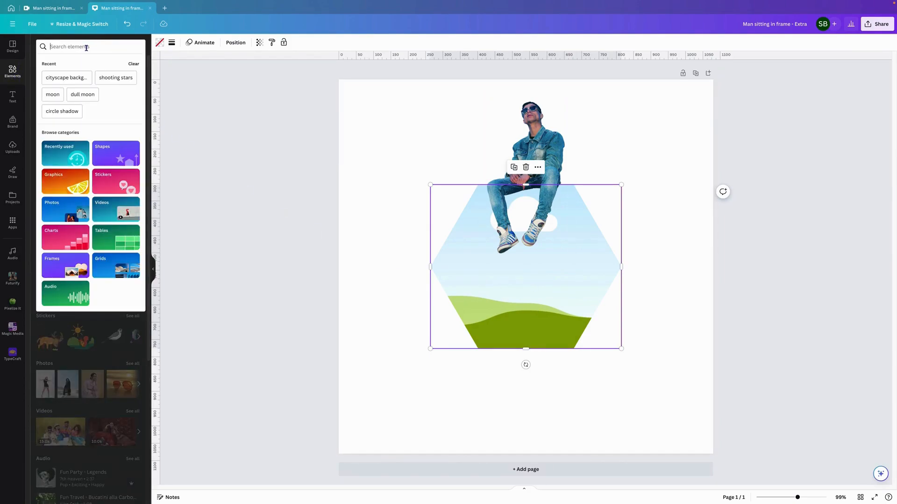
{"action": "type", "text": "brick"}
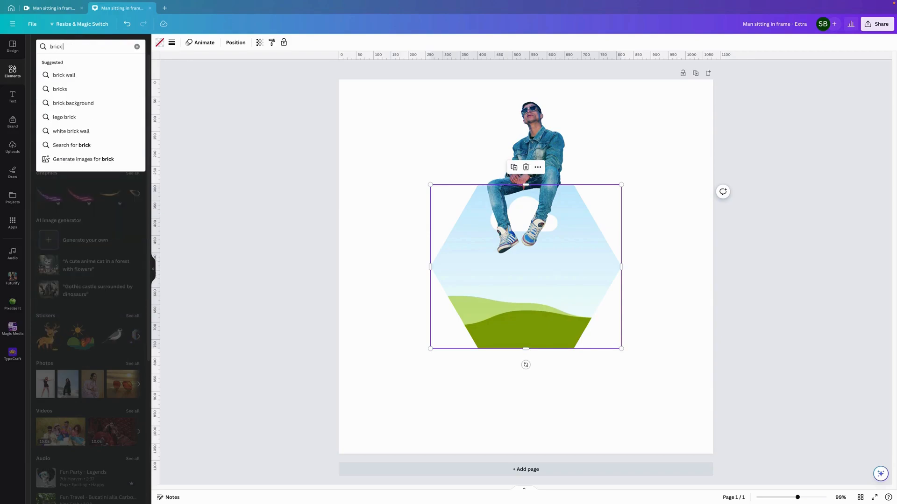
{"action": "type", "text": " wall"}
{"action": "key", "text": "Return"}
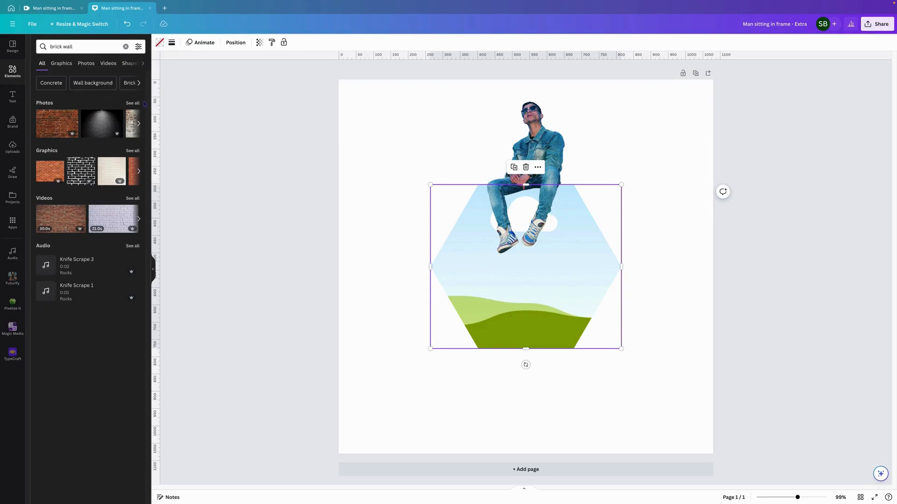
{"action": "left_click", "coordinate": [134, 103]}
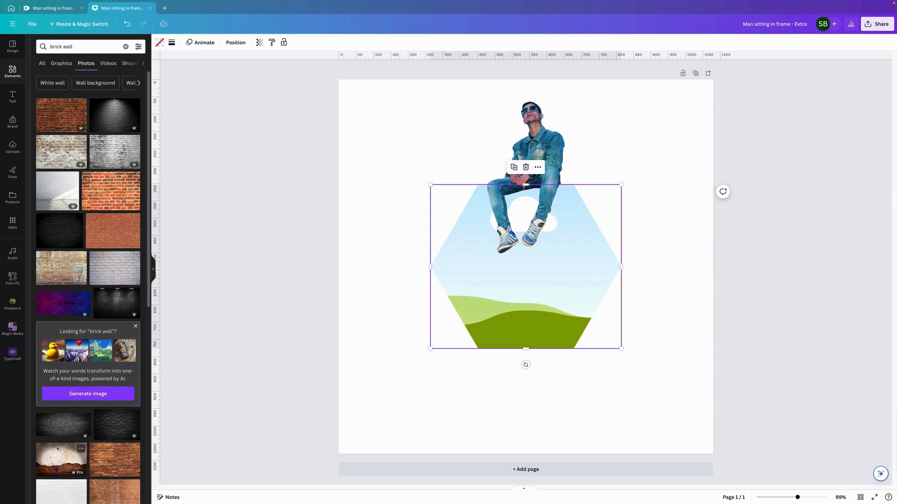
Step: Fill the hexagon frame with the graffiti brick wall photo showing cracked plaster above red bricks
{"action": "left_click", "coordinate": [81, 449]}
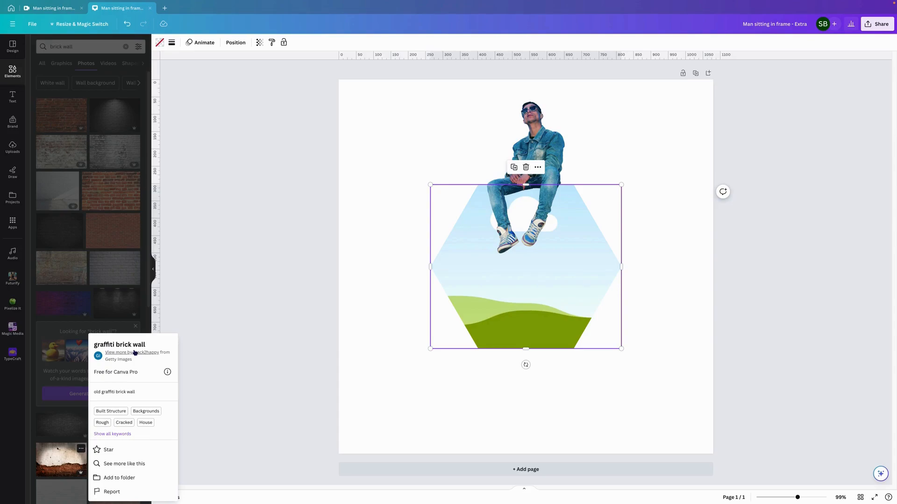
{"action": "left_click", "coordinate": [55, 454]}
{"action": "left_click_drag", "start_coordinate": [60, 463], "coordinate": [555, 277]}
{"action": "left_click", "coordinate": [648, 206]}
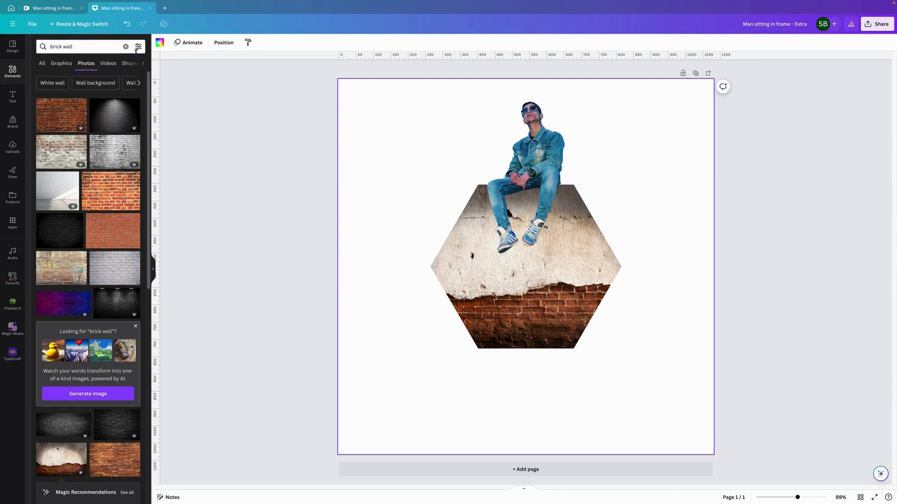
Step: Search the elements for "construction site" and browse the full set of matching photos
{"action": "left_click", "coordinate": [125, 46]}
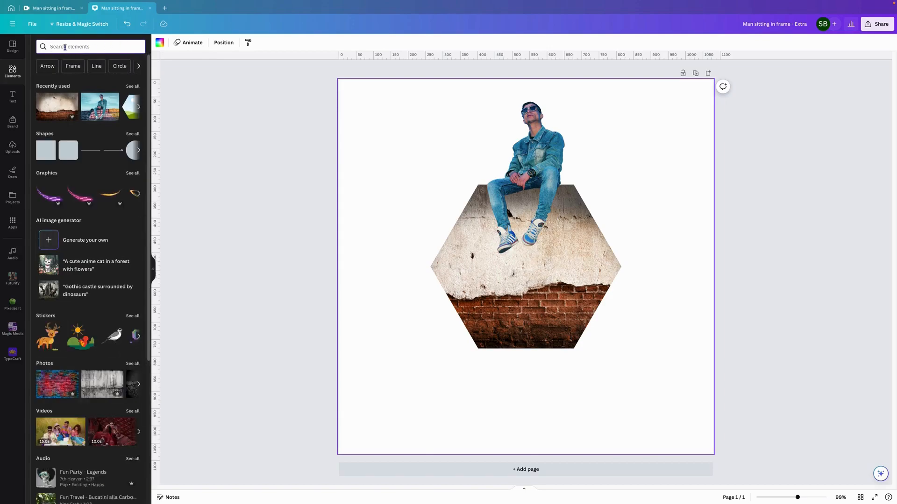
{"action": "type", "text": "con"}
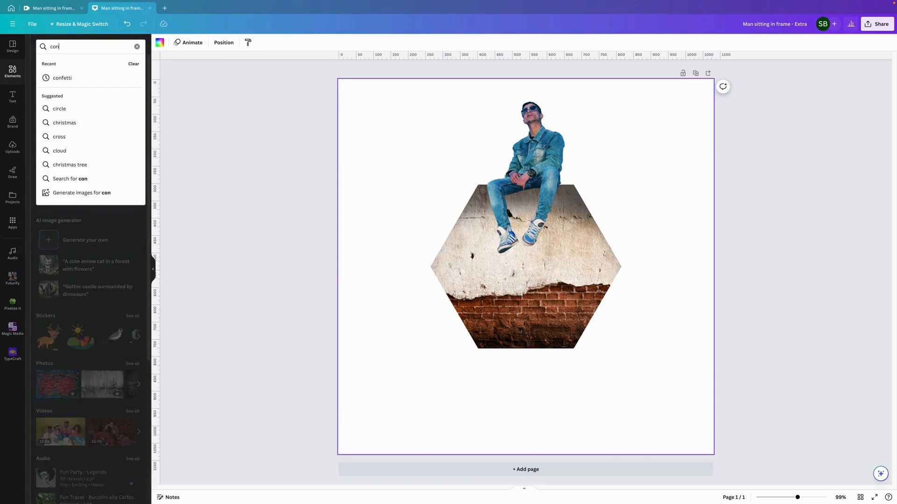
{"action": "type", "text": "struction"}
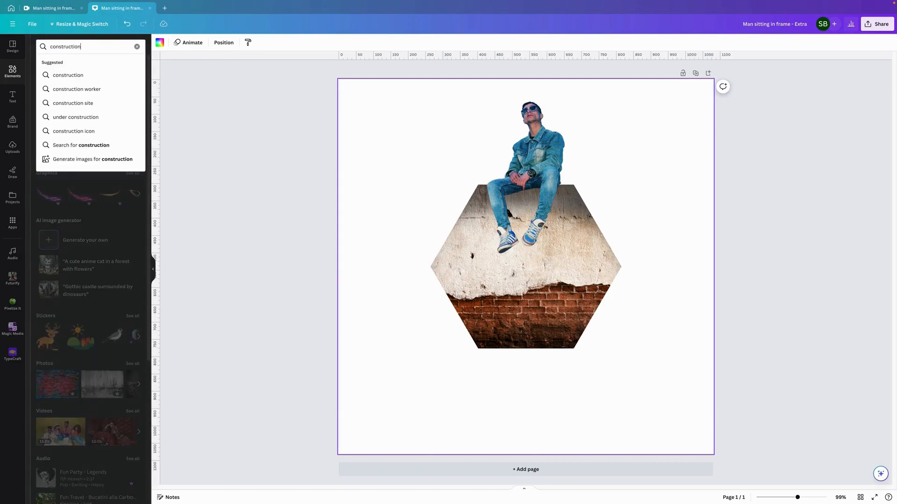
{"action": "type", "text": " site"}
{"action": "key", "text": "Return"}
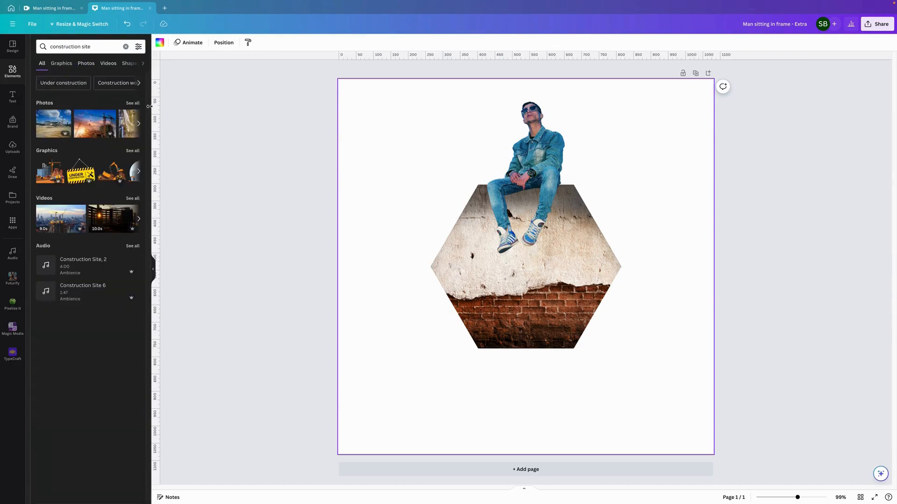
{"action": "left_click", "coordinate": [136, 102]}
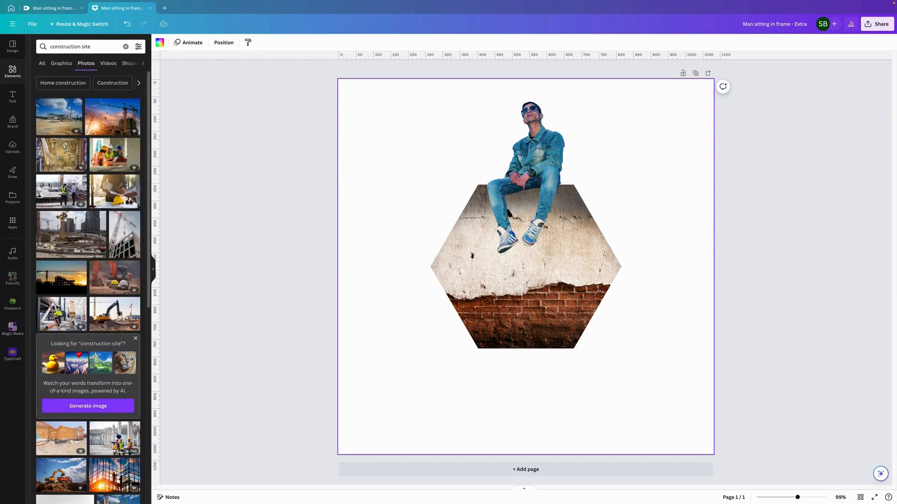
{"action": "scroll", "coordinate": [122, 432], "scroll_direction": "down", "scroll_amount": 3}
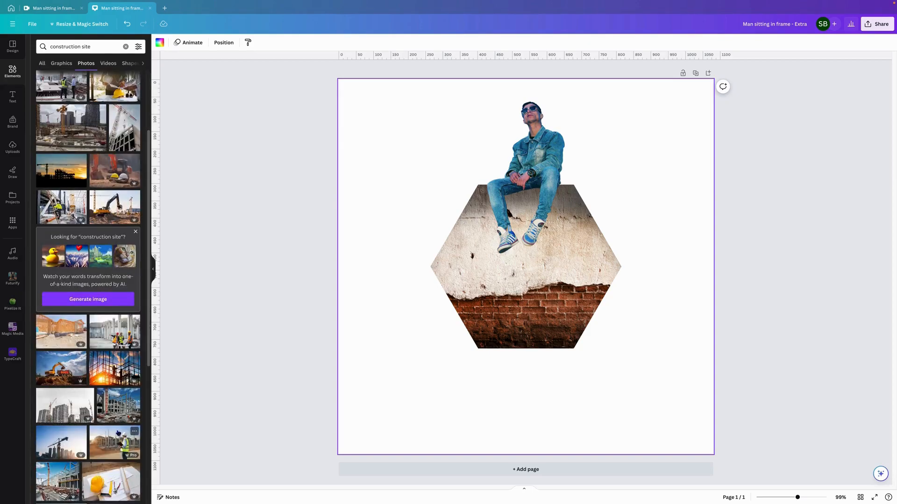
{"action": "scroll", "coordinate": [121, 434], "scroll_direction": "down", "scroll_amount": 3}
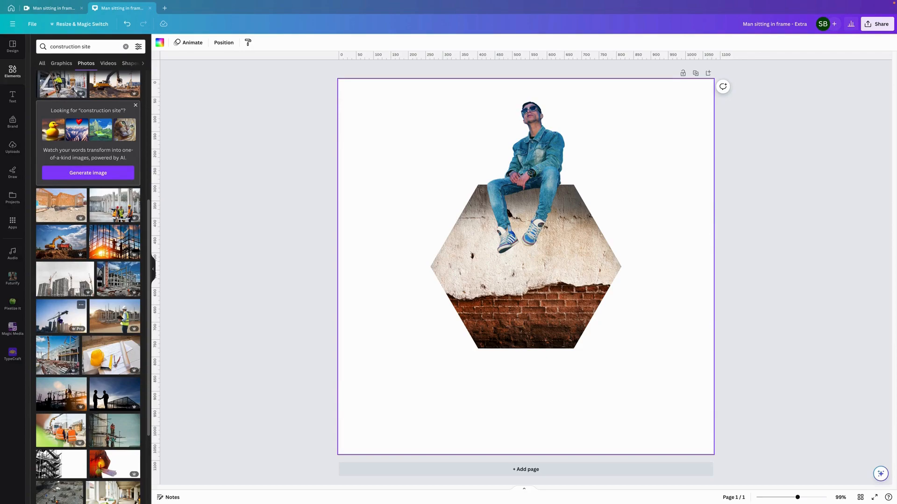
Step: Add the photo of a tower crane before a city skyline and set it as the page background
{"action": "left_click", "coordinate": [61, 316]}
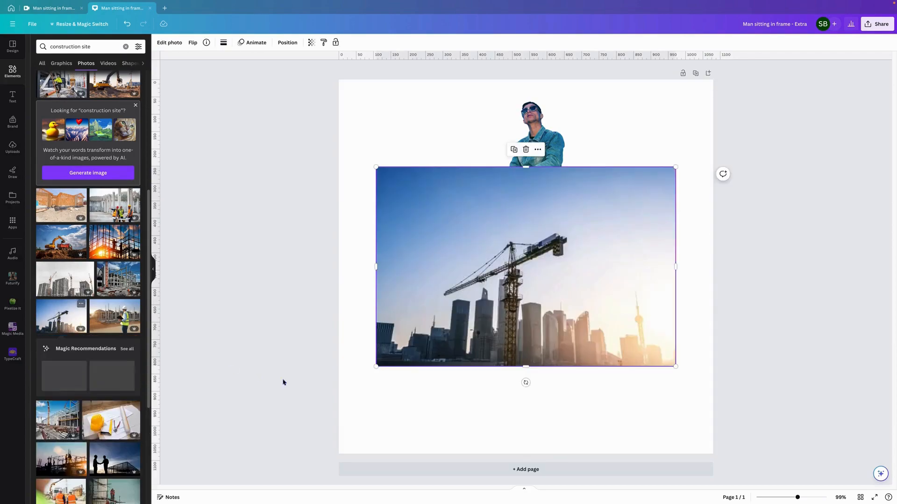
{"action": "right_click", "coordinate": [455, 327]}
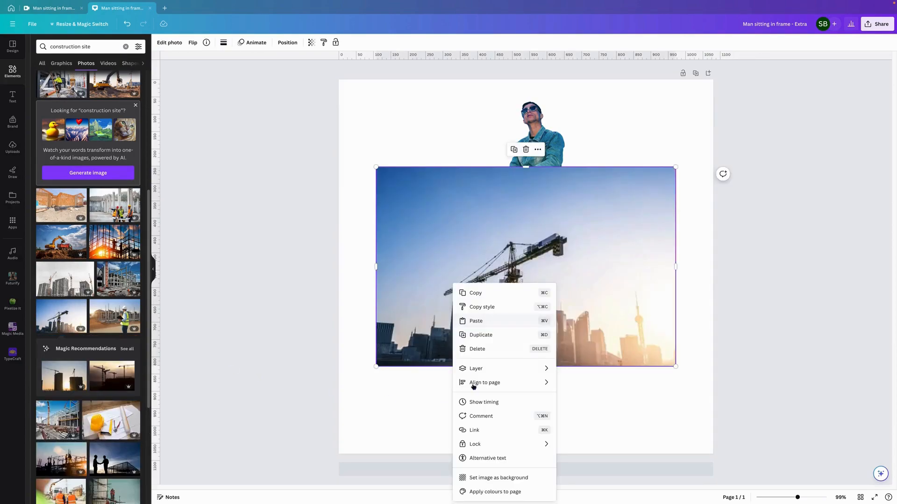
{"action": "left_click", "coordinate": [495, 477]}
Step: Move the man and the hexagon together to the page's lower-left corner, with the hexagon partly off the page
{"action": "left_click_drag", "start_coordinate": [434, 136], "coordinate": [583, 287]}
{"action": "left_click_drag", "start_coordinate": [519, 202], "coordinate": [430, 310]}
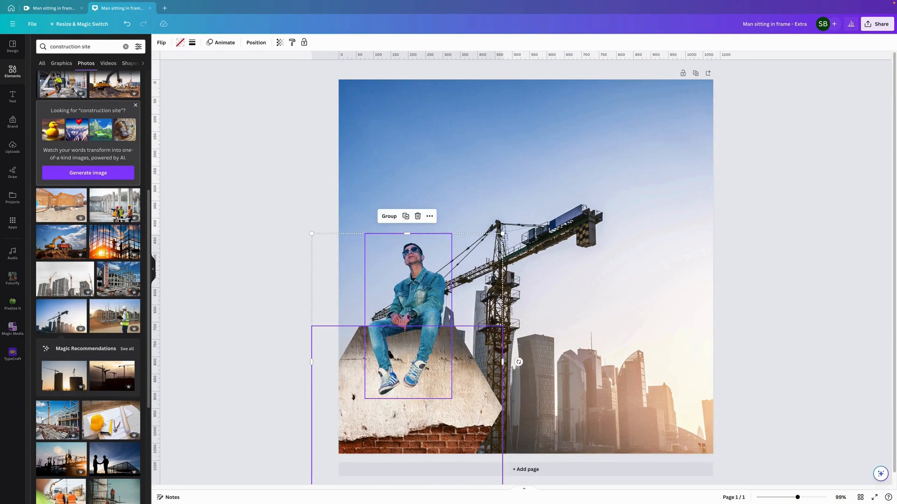
{"action": "left_click", "coordinate": [270, 307]}
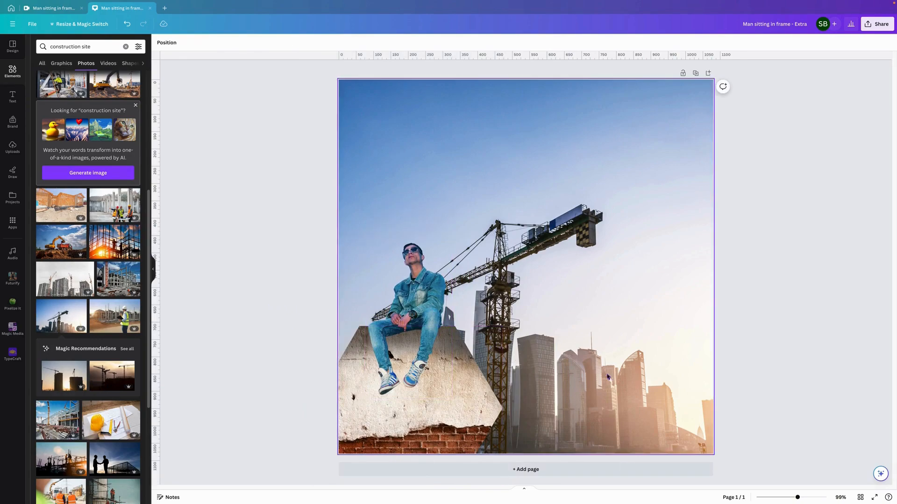
Step: Blur the entire crane background photo with the Blur effect at an intensity of 20
{"action": "left_click", "coordinate": [602, 327]}
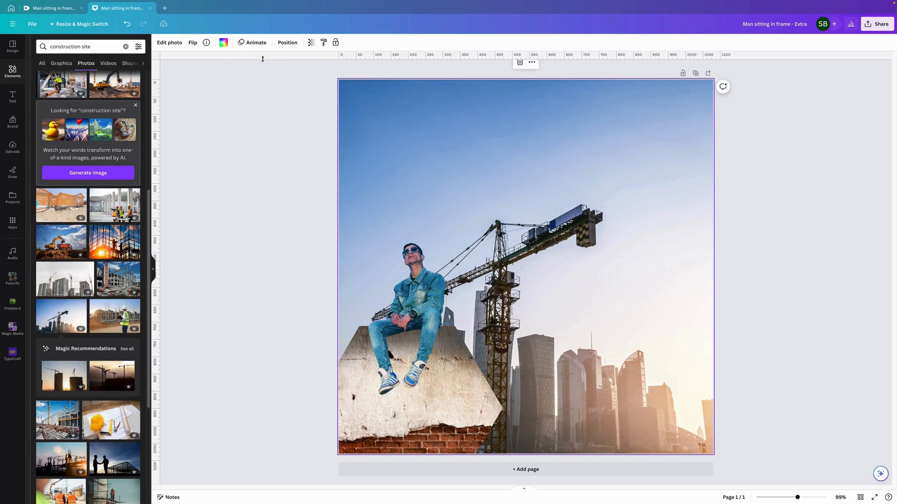
{"action": "left_click", "coordinate": [169, 43]}
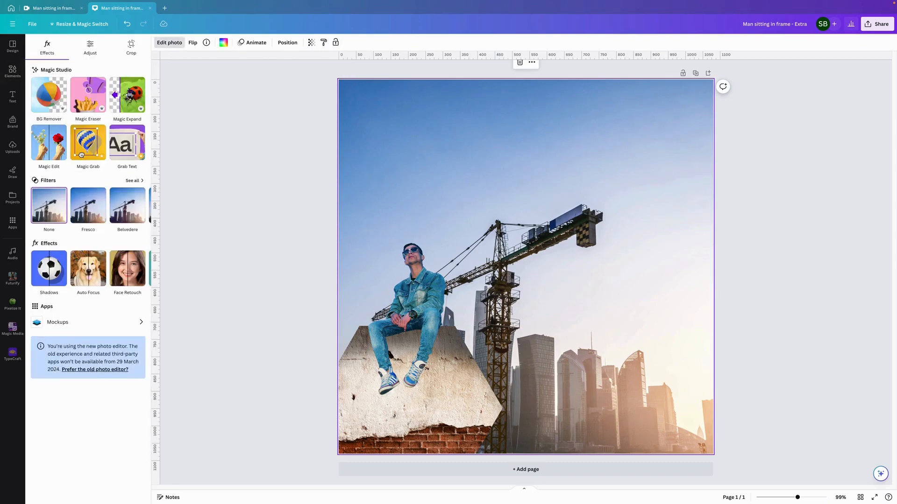
{"action": "left_click", "coordinate": [141, 269]}
{"action": "left_click", "coordinate": [85, 271]}
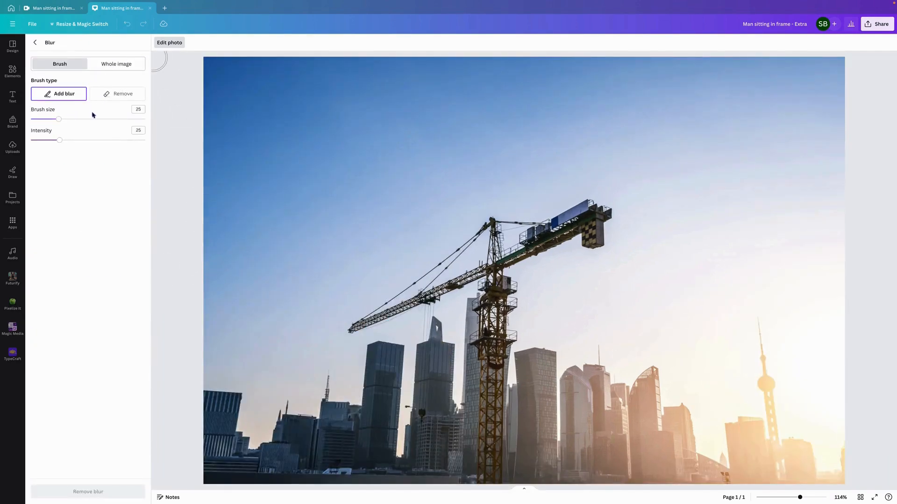
{"action": "left_click", "coordinate": [118, 64]}
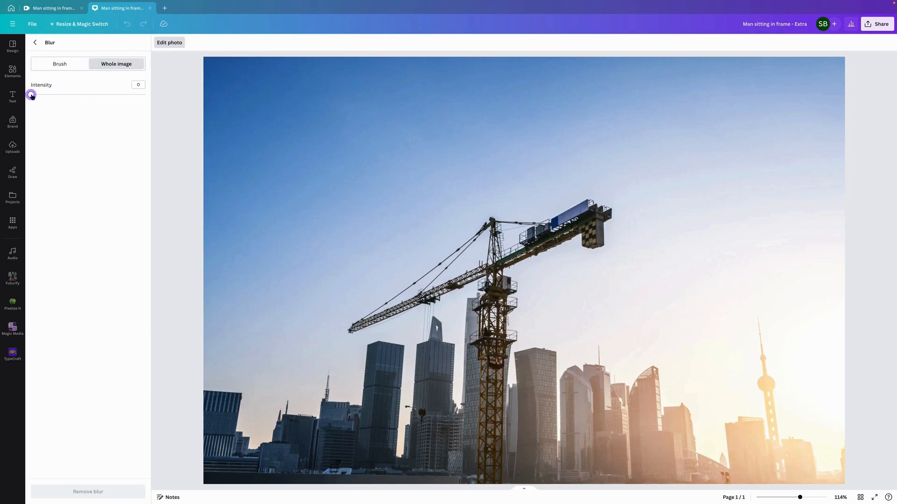
{"action": "left_click_drag", "start_coordinate": [32, 97], "coordinate": [55, 108]}
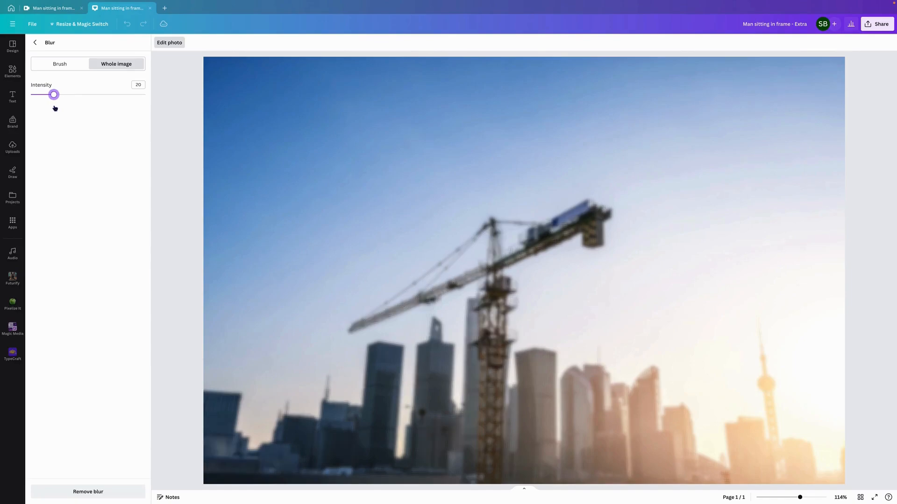
{"action": "left_click", "coordinate": [38, 44]}
{"action": "left_click", "coordinate": [264, 178]}
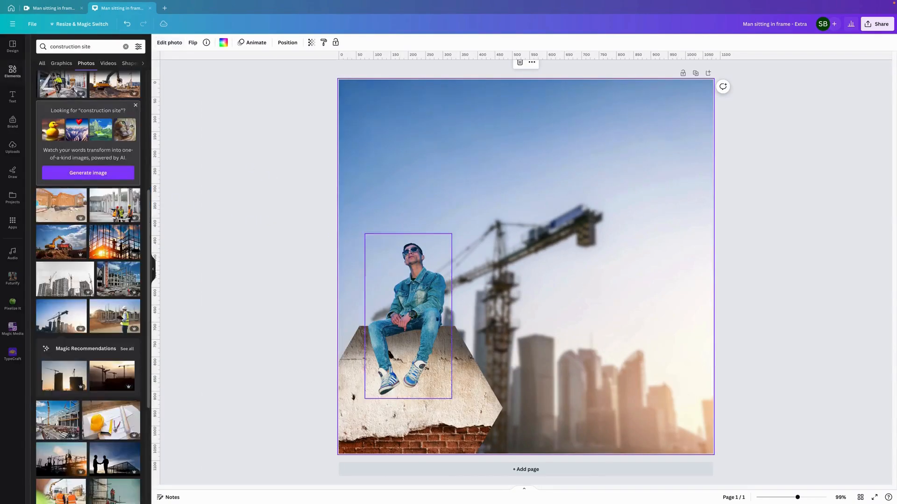
Step: Enlarge the man and the hexagon together and move them to the page's lower-right corner, with the hexagon partly off the page
{"action": "left_click", "coordinate": [455, 398]}
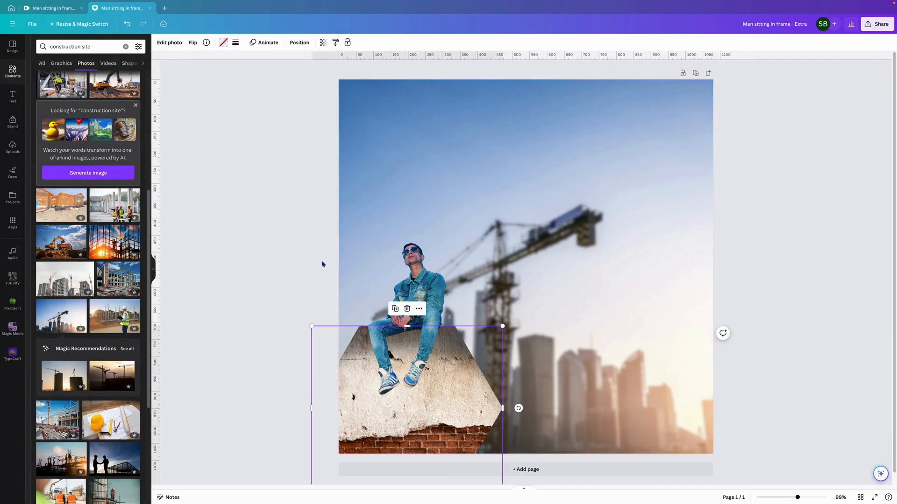
{"action": "left_click", "coordinate": [418, 280], "text": "shift"}
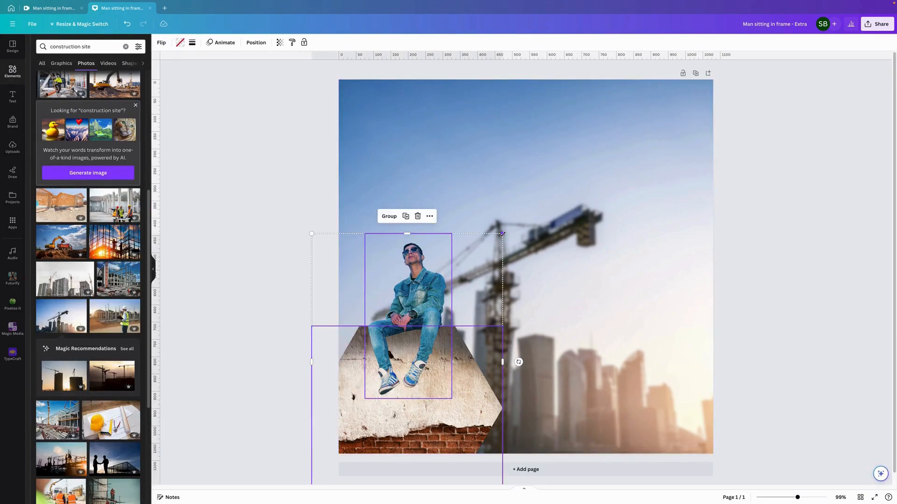
{"action": "left_click_drag", "start_coordinate": [506, 233], "coordinate": [529, 200]}
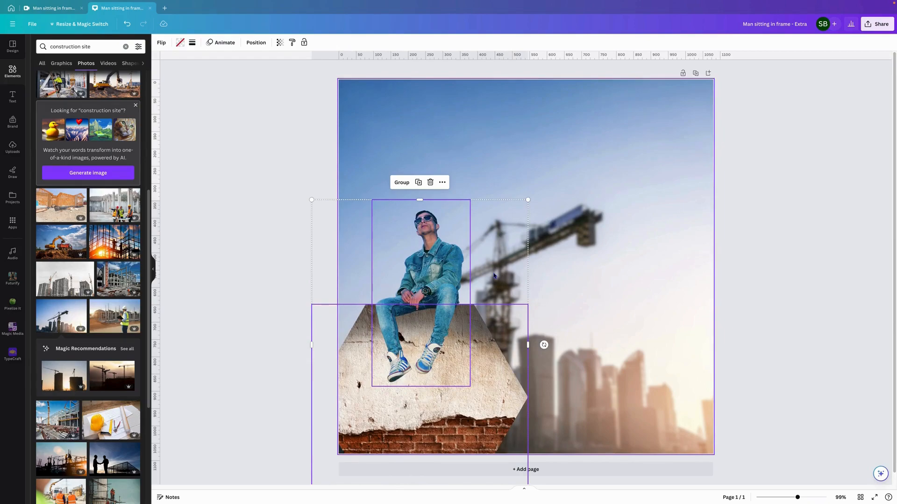
{"action": "left_click_drag", "start_coordinate": [417, 329], "coordinate": [649, 347]}
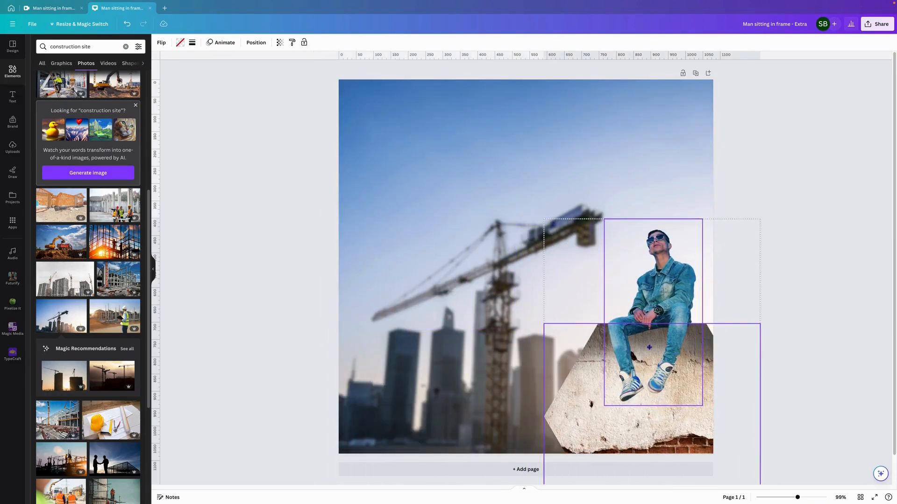
{"action": "left_click", "coordinate": [889, 147]}
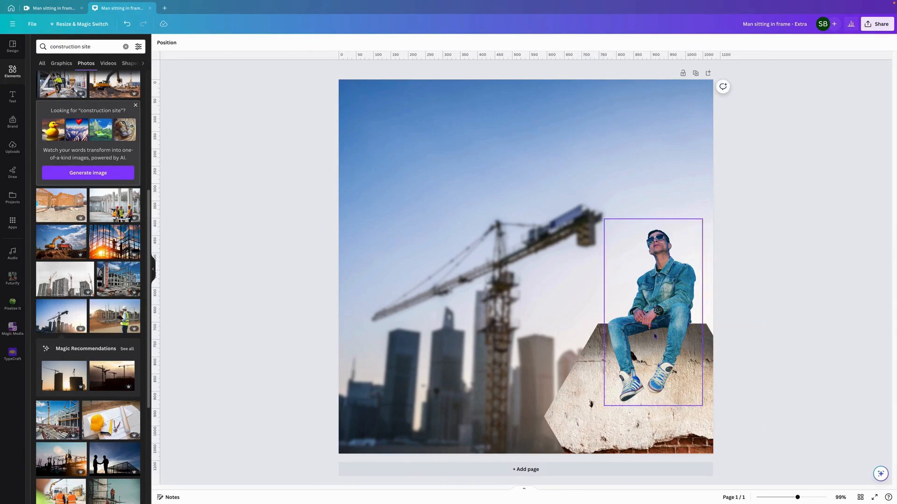
Step: Download the page as a PNG with the transparent background option, saving it as "Man sitting in frame - Extra.png"
{"action": "left_click_drag", "start_coordinate": [738, 413], "coordinate": [642, 283]}
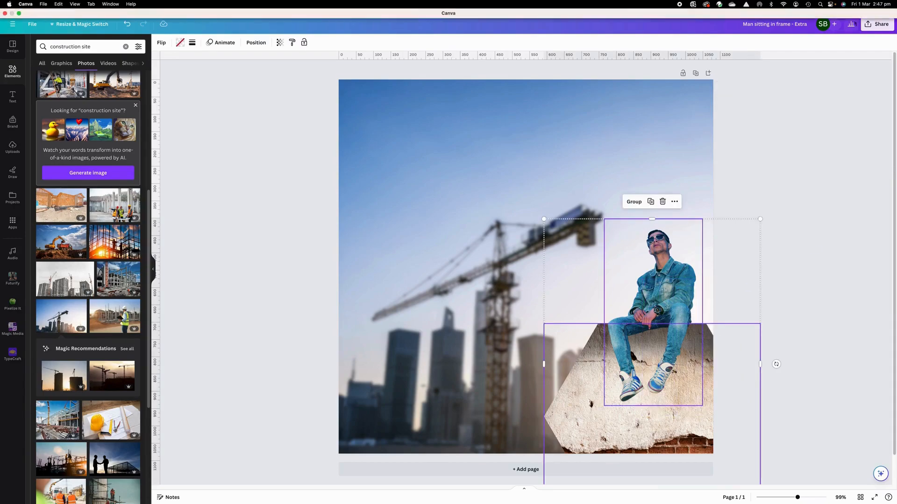
{"action": "left_click", "coordinate": [877, 23]}
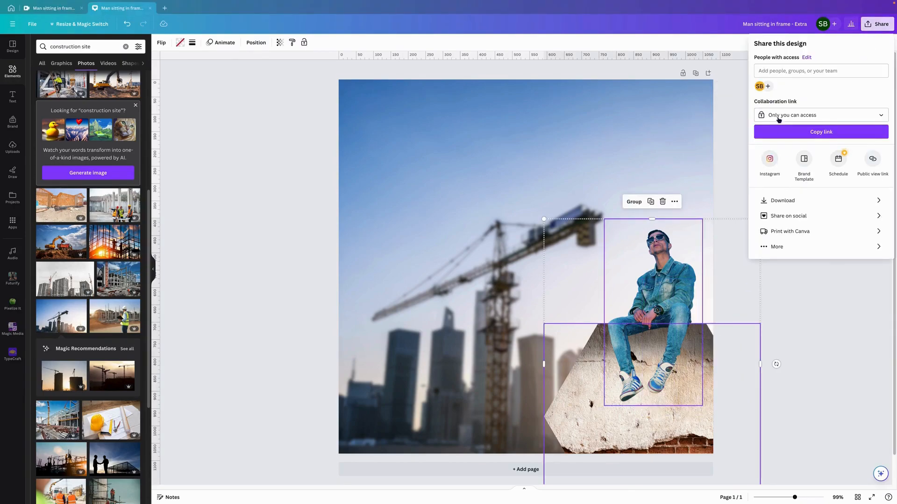
{"action": "left_click", "coordinate": [783, 201]}
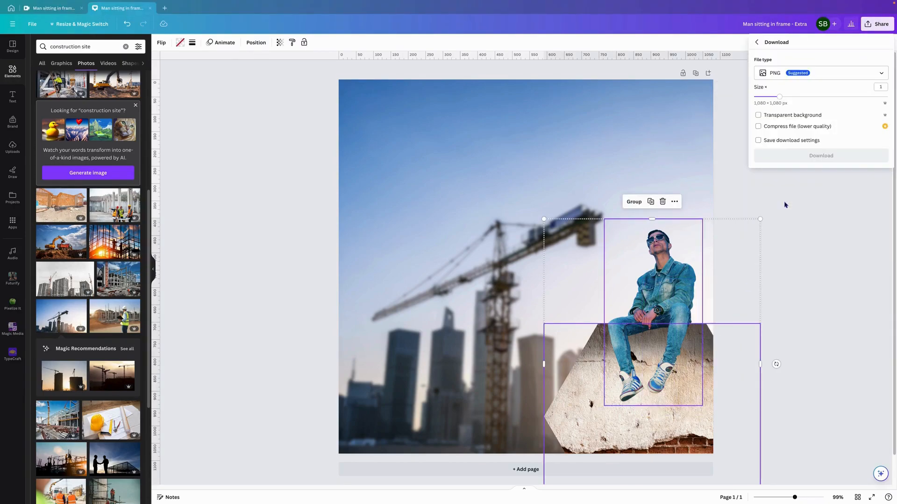
{"action": "left_click", "coordinate": [788, 116]}
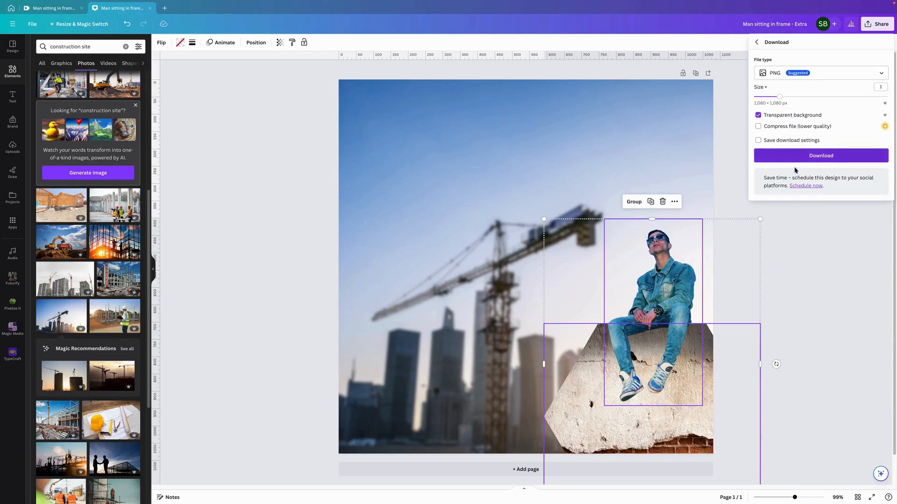
{"action": "left_click", "coordinate": [812, 160]}
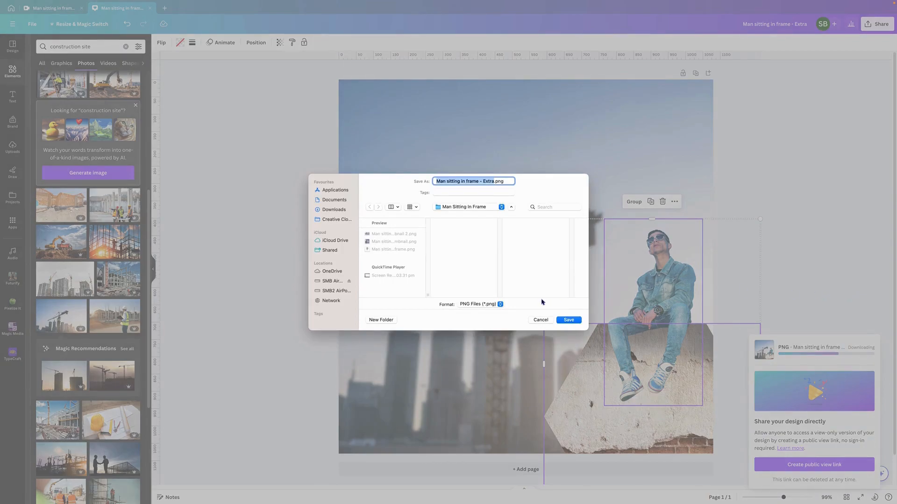
{"action": "left_click", "coordinate": [569, 320]}
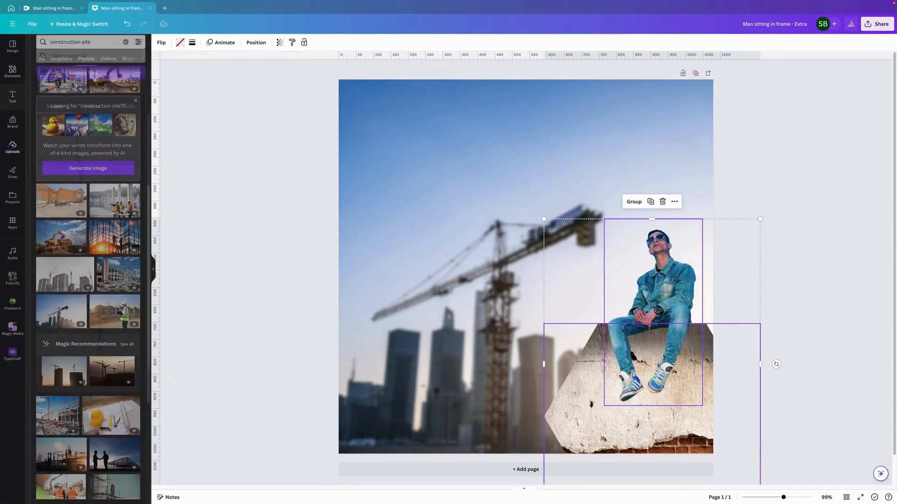
Step: Upload the full-page image "Man sitting in frame - Extra.png" from the Man Sitting In Frame folder
{"action": "left_click", "coordinate": [12, 147]}
{"action": "left_click", "coordinate": [92, 65]}
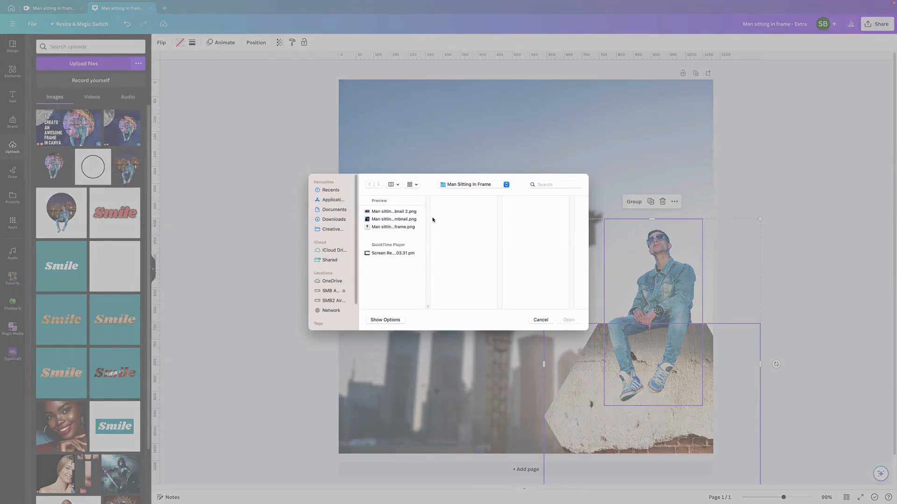
{"action": "left_click", "coordinate": [394, 218]}
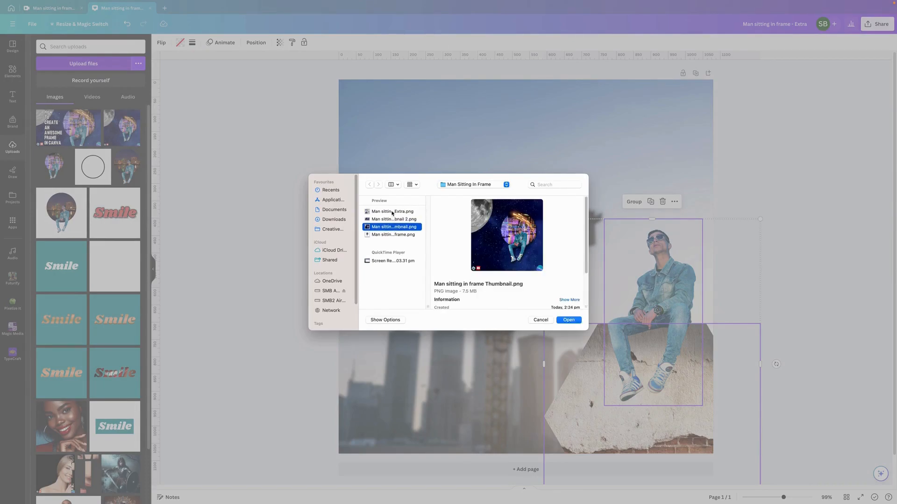
{"action": "left_click", "coordinate": [393, 212]}
{"action": "left_click", "coordinate": [569, 320]}
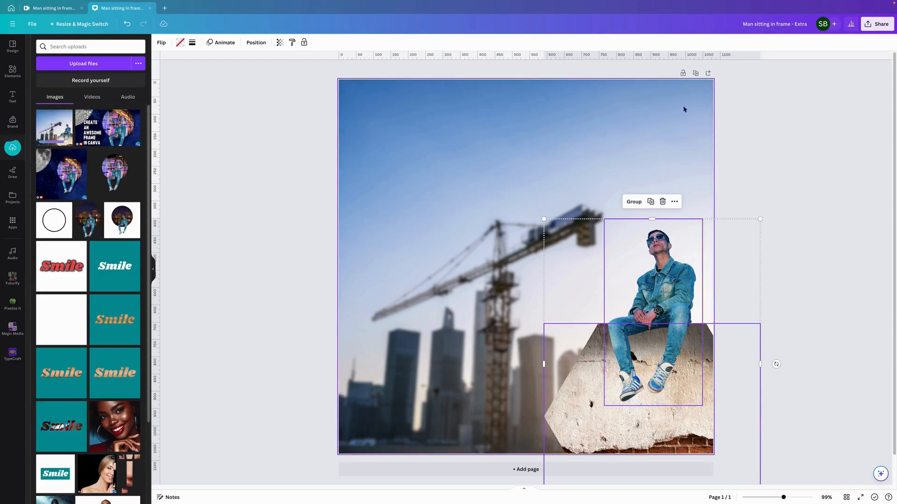
{"action": "left_click", "coordinate": [878, 24]}
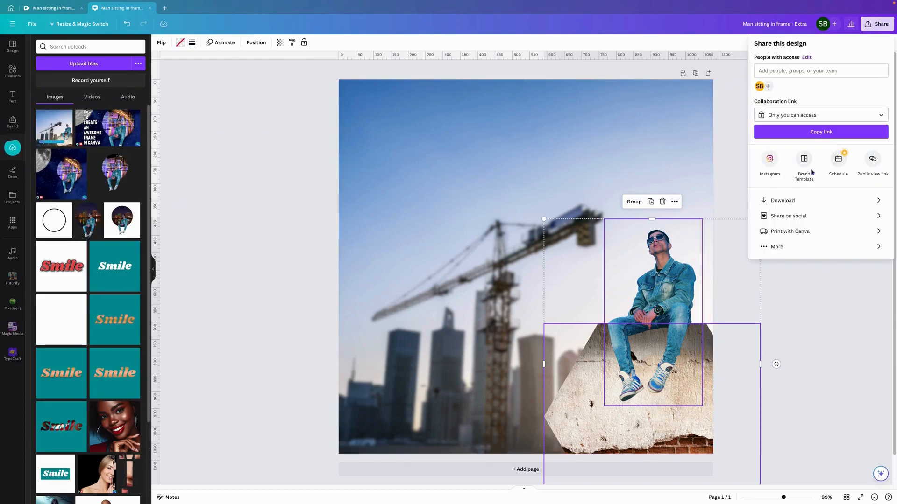
{"action": "left_click", "coordinate": [778, 201]}
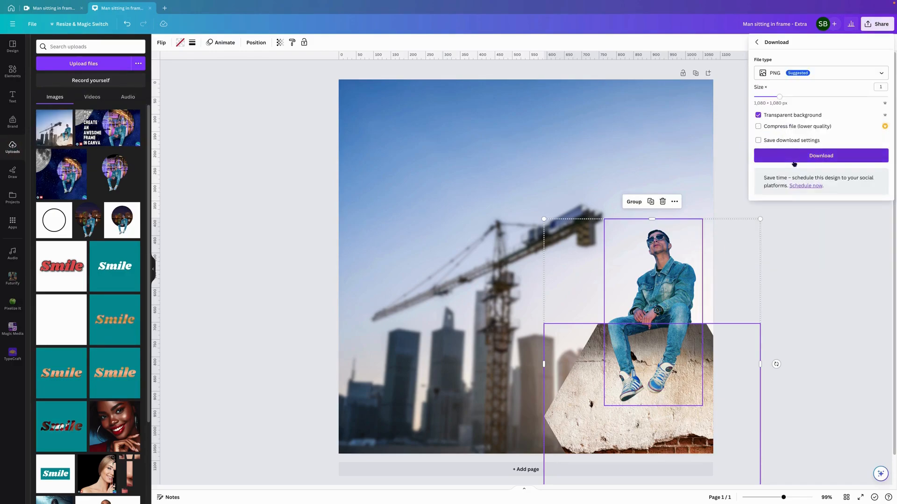
{"action": "left_click", "coordinate": [726, 133]}
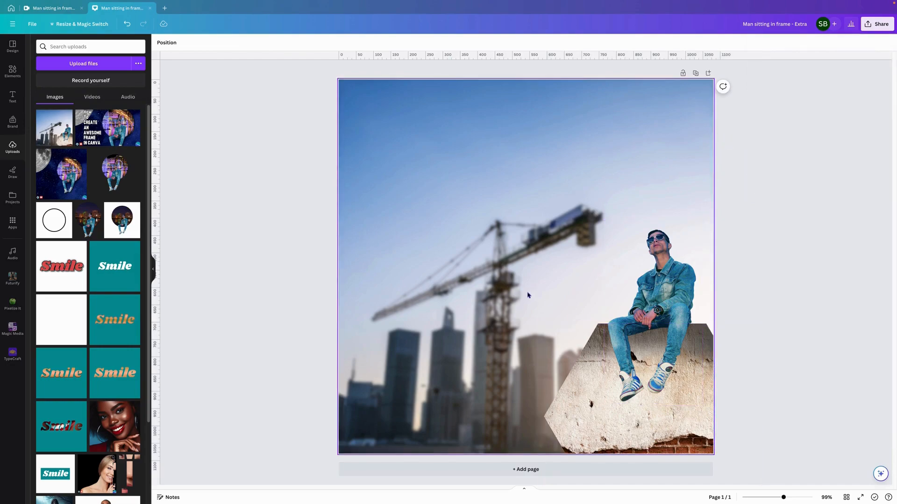
Step: Download only the selected man and hexagon as a transparent-background PNG, replacing the existing file "Man sitting in frame - Extra.png"
{"action": "right_click", "coordinate": [654, 382]}
{"action": "left_click", "coordinate": [687, 492]}
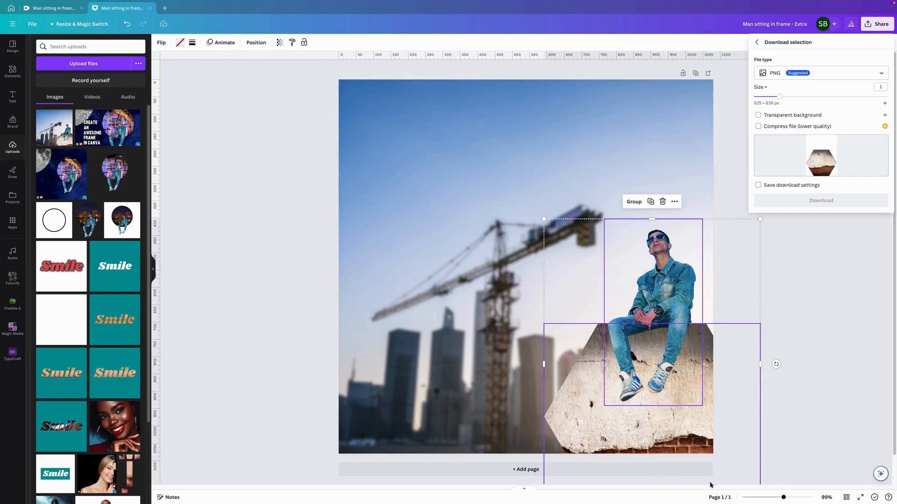
{"action": "left_click", "coordinate": [771, 117]}
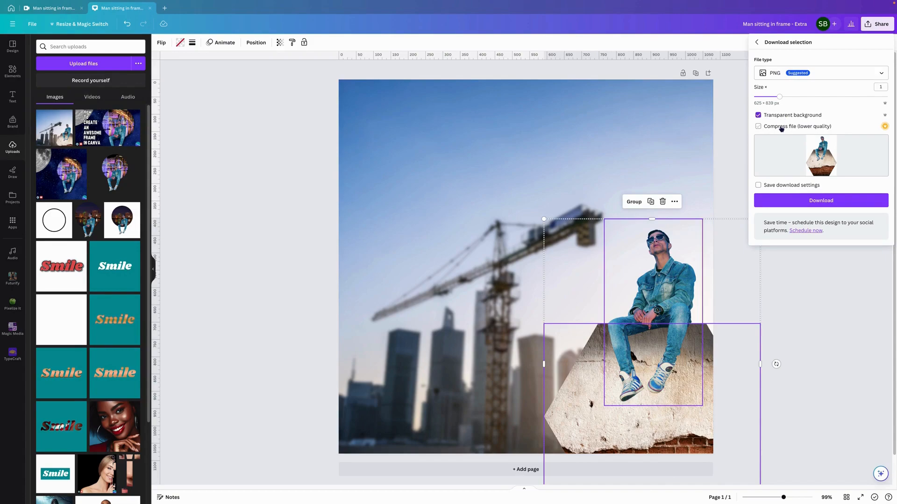
{"action": "left_click", "coordinate": [812, 201]}
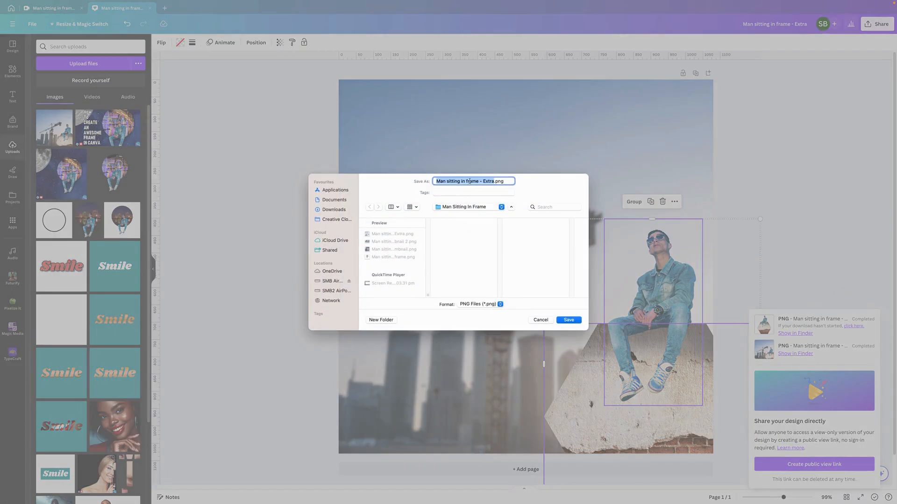
{"action": "left_click", "coordinate": [568, 320]}
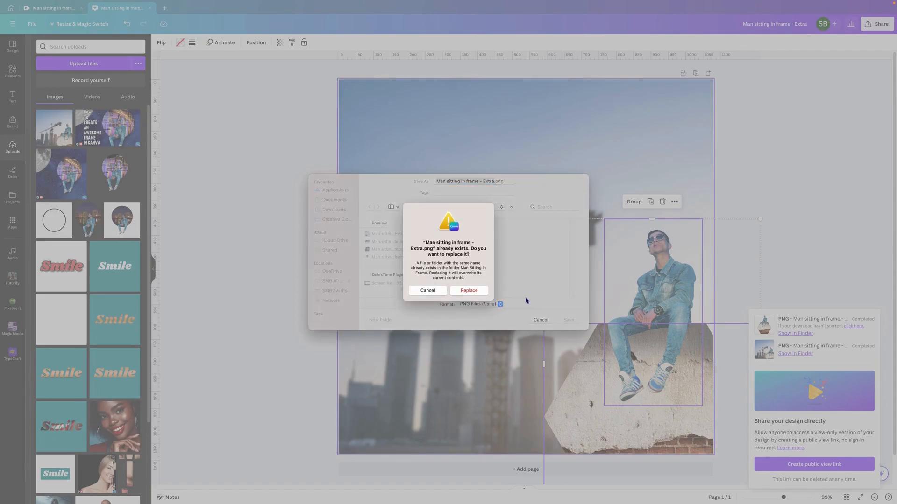
{"action": "left_click", "coordinate": [469, 291]}
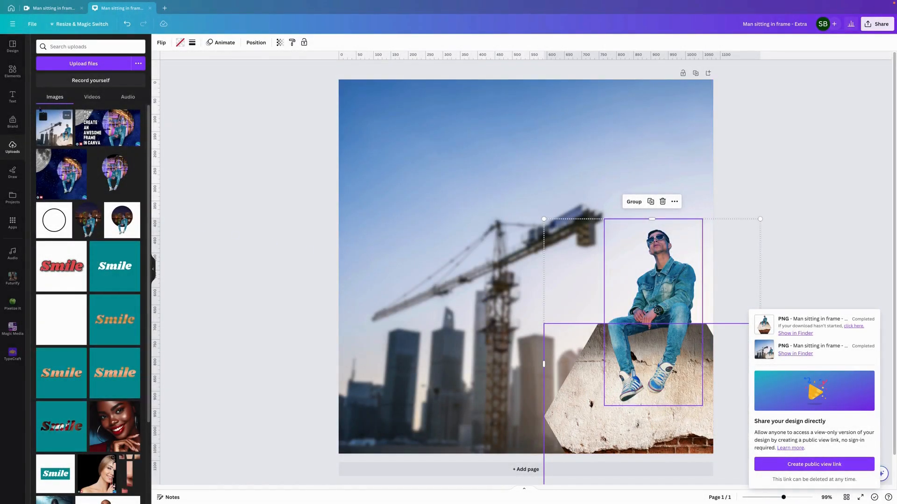
Step: Upload the cutout PNG "Man sitting in frame - Extra.png" showing the man on the hexagon
{"action": "left_click", "coordinate": [89, 63]}
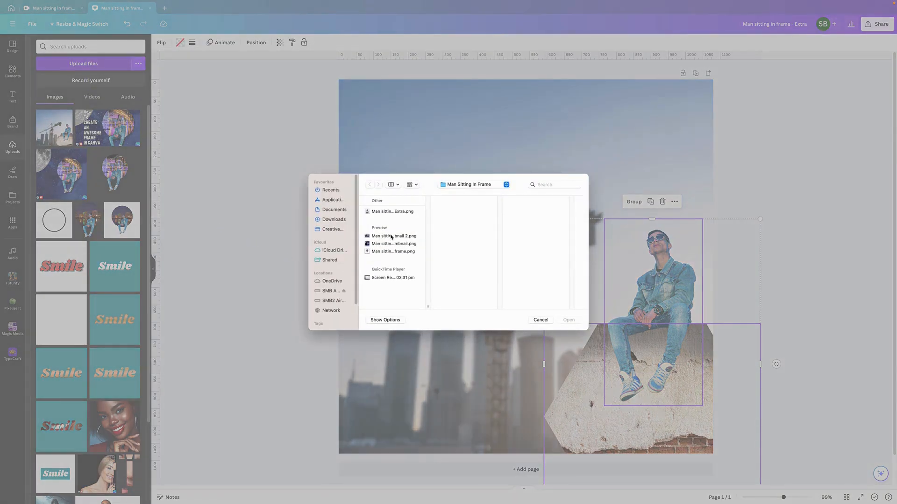
{"action": "left_click", "coordinate": [383, 213]}
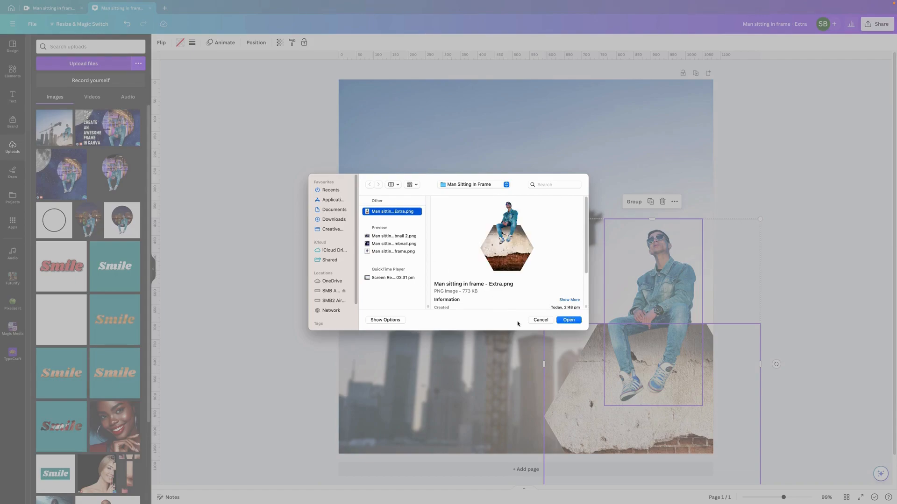
{"action": "left_click", "coordinate": [569, 321]}
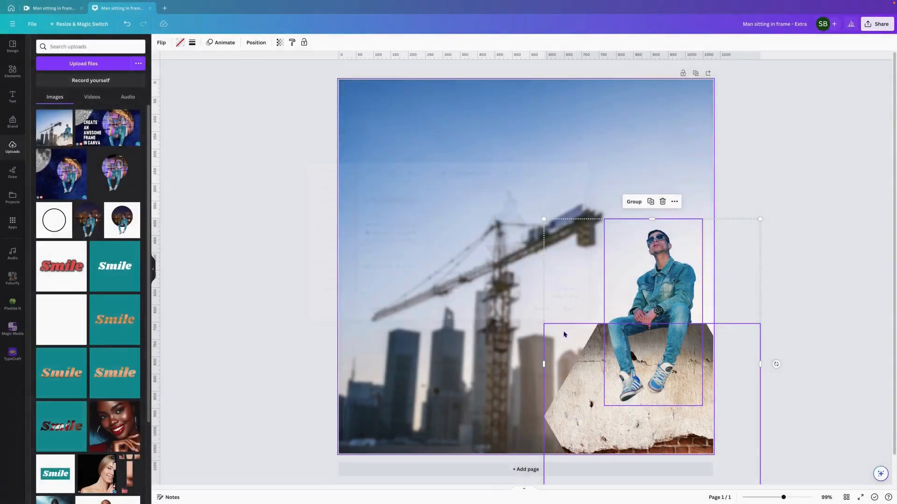
Step: Duplicate the crane page and delete the man and the hexagon from the copy, keeping only the blurred background
{"action": "left_click", "coordinate": [491, 473]}
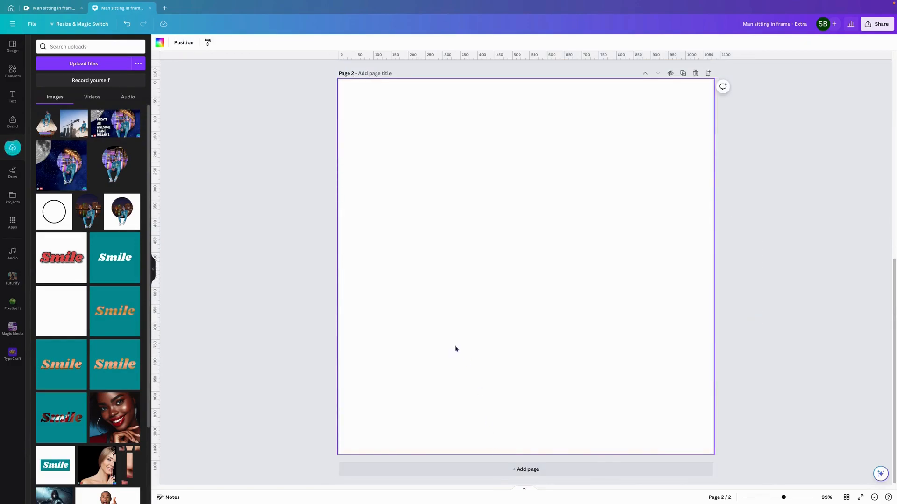
{"action": "left_click", "coordinate": [696, 73]}
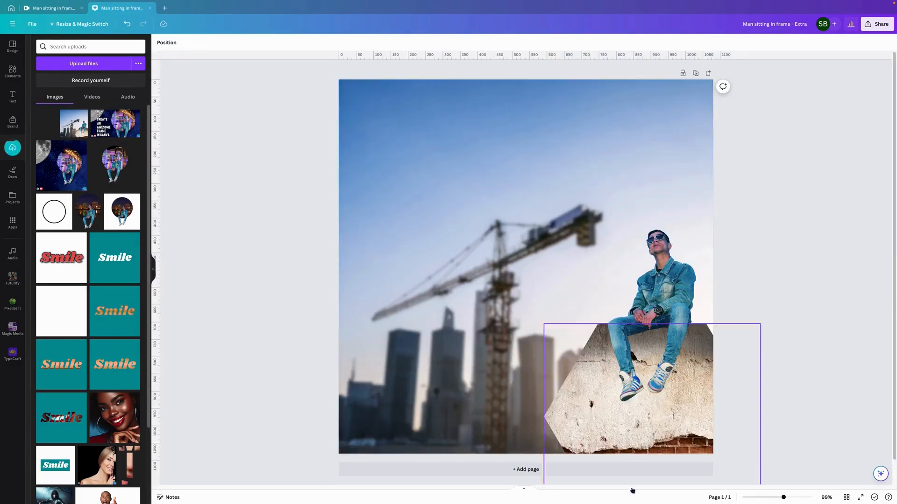
{"action": "left_click", "coordinate": [695, 73]}
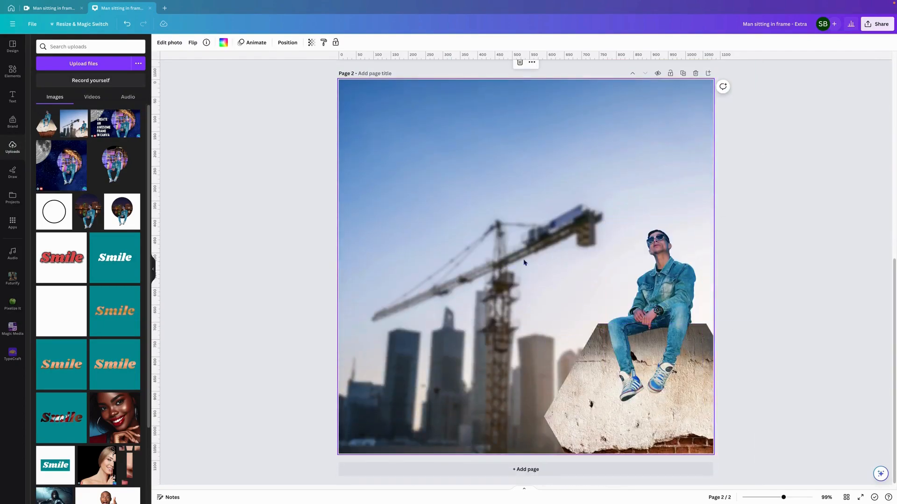
{"action": "left_click_drag", "start_coordinate": [525, 259], "coordinate": [731, 440]}
{"action": "key", "text": "Delete"}
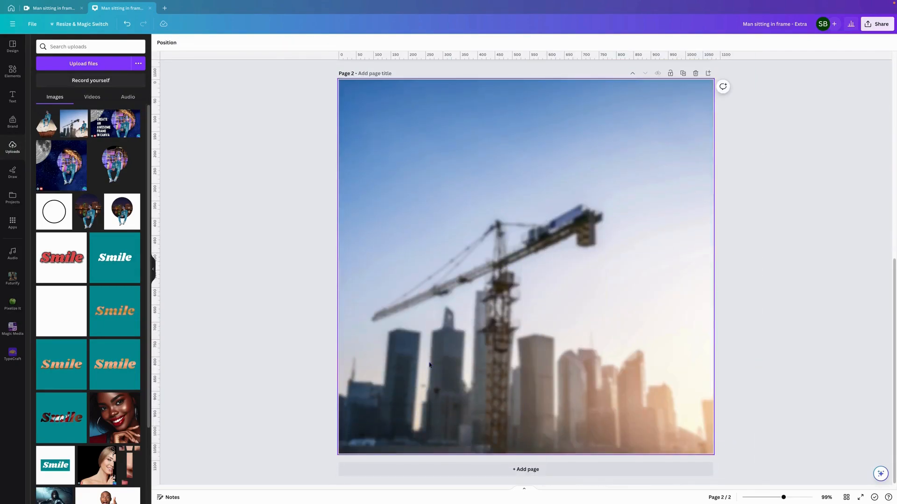
Step: Add the uploaded man-on-hexagon cutout to page 2, enlarge it and place it running off the lower-right corner of the background
{"action": "left_click", "coordinate": [47, 123]}
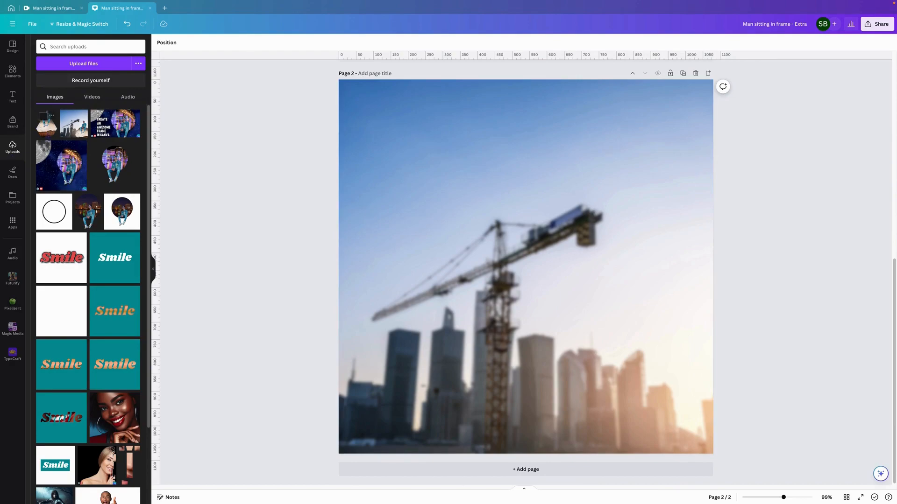
{"action": "left_click_drag", "start_coordinate": [511, 285], "coordinate": [632, 388]}
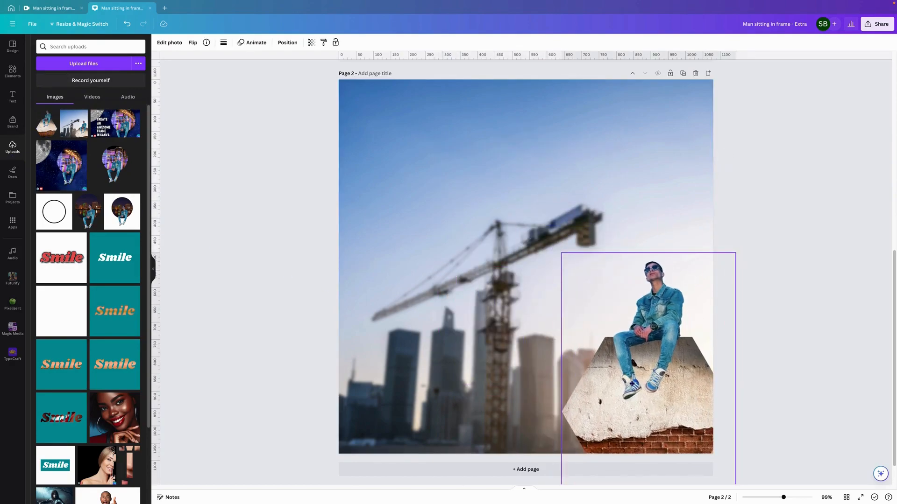
{"action": "left_click_drag", "start_coordinate": [561, 254], "coordinate": [519, 194]}
{"action": "left_click_drag", "start_coordinate": [627, 311], "coordinate": [634, 341]}
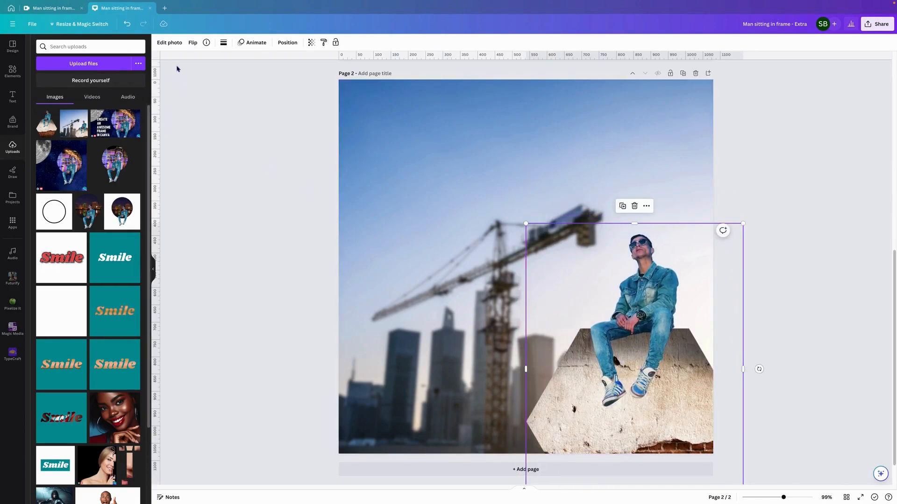
Step: Apply a Glow shadow to the man-on-hexagon cutout, enlarge it further and reposition it in the page's lower-right corner
{"action": "left_click", "coordinate": [172, 43]}
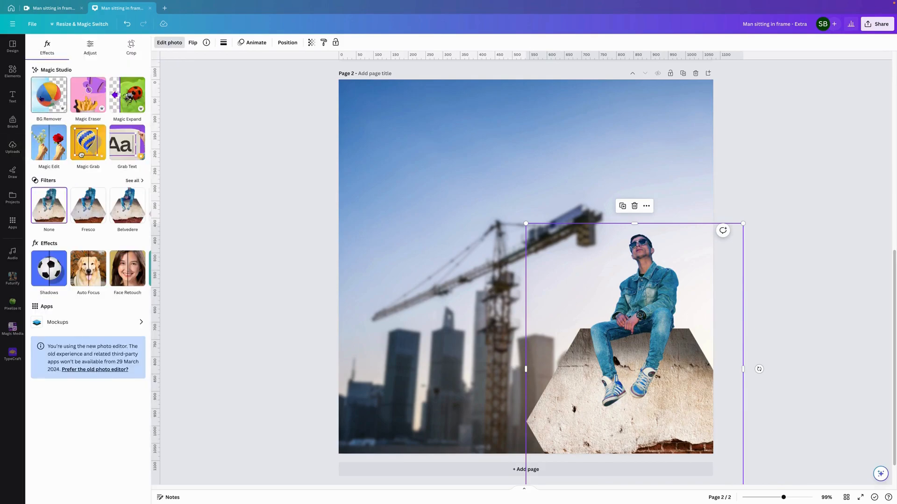
{"action": "left_click", "coordinate": [63, 279]}
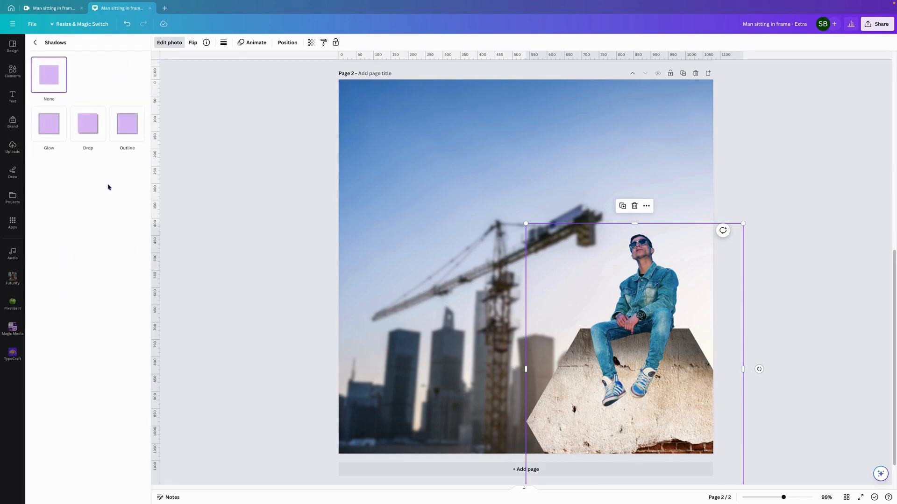
{"action": "left_click", "coordinate": [50, 130]}
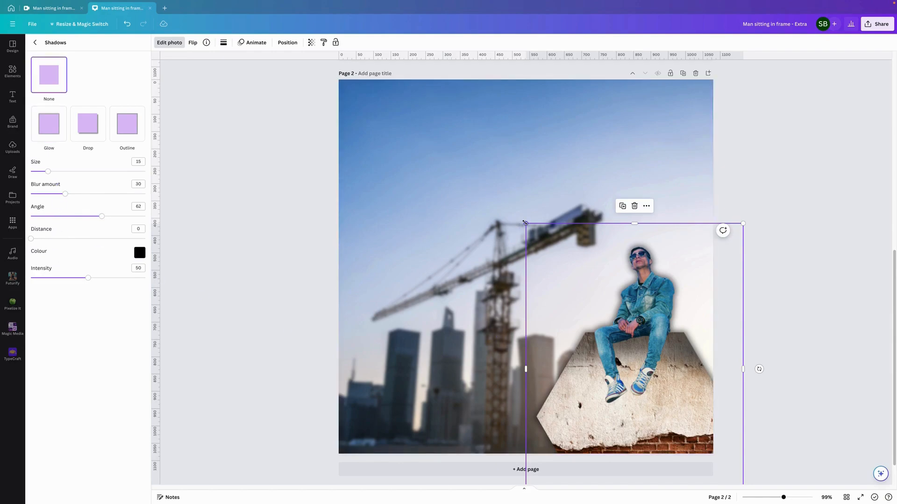
{"action": "left_click_drag", "start_coordinate": [526, 224], "coordinate": [476, 180]}
{"action": "mouse_move", "coordinate": [571, 316]}
{"action": "left_mouse_down"}
{"action": "mouse_move", "coordinate": [579, 341]}
{"action": "mouse_move", "coordinate": [580, 324]}
{"action": "left_mouse_up"}
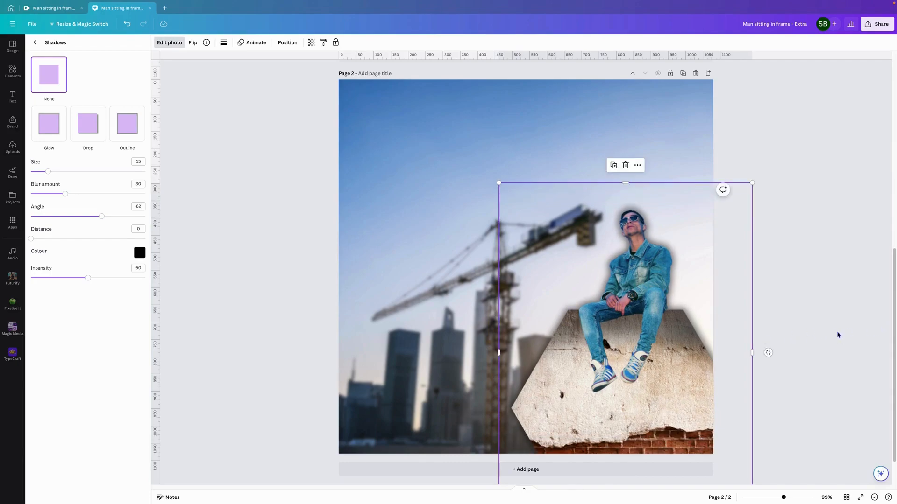
{"action": "key", "text": "Escape"}
{"action": "key", "text": "Escape"}
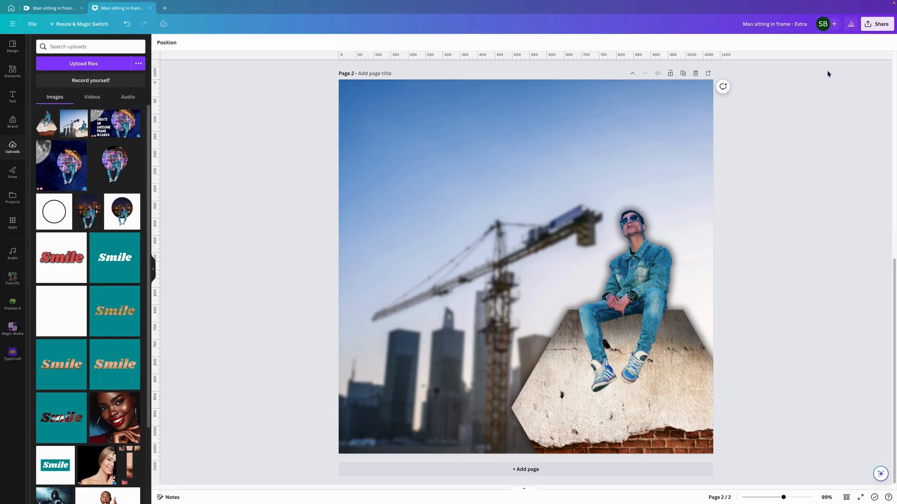
Step: Duplicate the glowing cutout, remove the copy's background to isolate the man, and align him over the original
{"action": "mouse_move", "coordinate": [829, 2]}
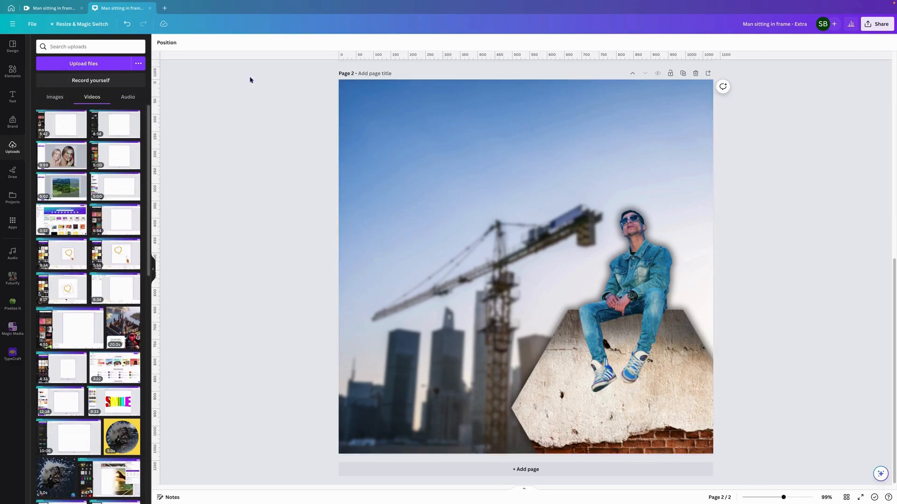
{"action": "left_click", "coordinate": [639, 287]}
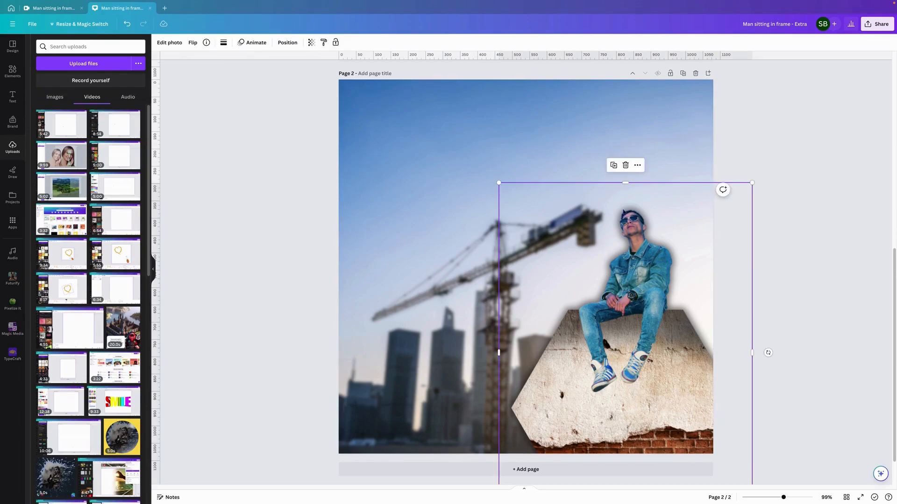
{"action": "left_click", "coordinate": [614, 166]}
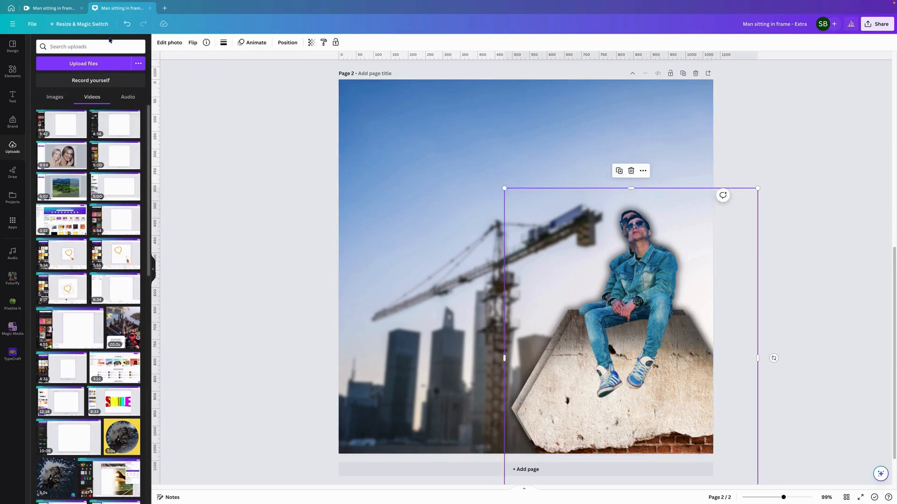
{"action": "left_click", "coordinate": [168, 43]}
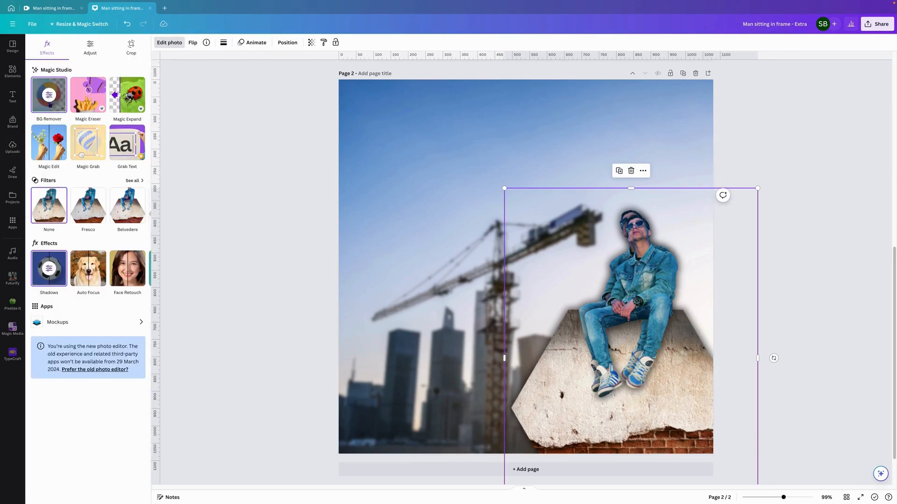
{"action": "left_click_drag", "start_coordinate": [602, 252], "coordinate": [635, 280]}
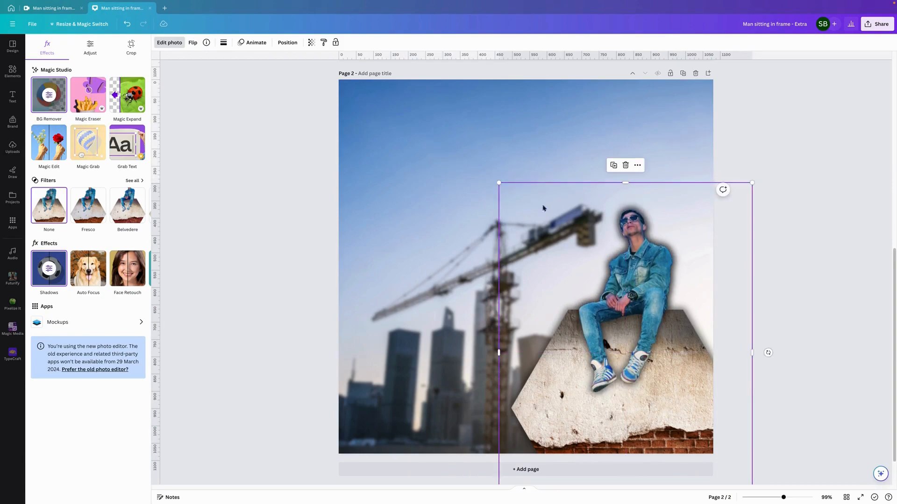
Step: Change the isolated man's shadow to Drop and move him back over the original figure
{"action": "left_click", "coordinate": [51, 274]}
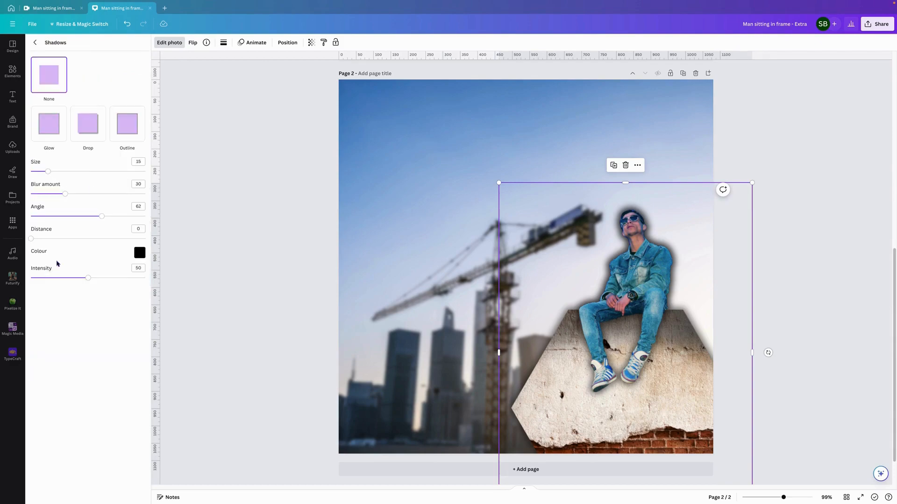
{"action": "left_click", "coordinate": [89, 128]}
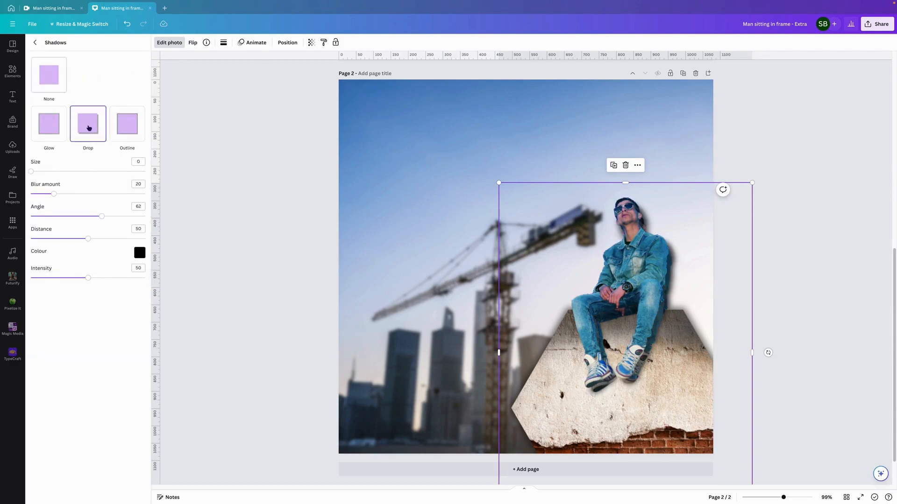
{"action": "mouse_move", "coordinate": [632, 251]}
{"action": "left_mouse_down"}
{"action": "mouse_move", "coordinate": [637, 269]}
{"action": "mouse_move", "coordinate": [636, 262]}
{"action": "left_mouse_up"}
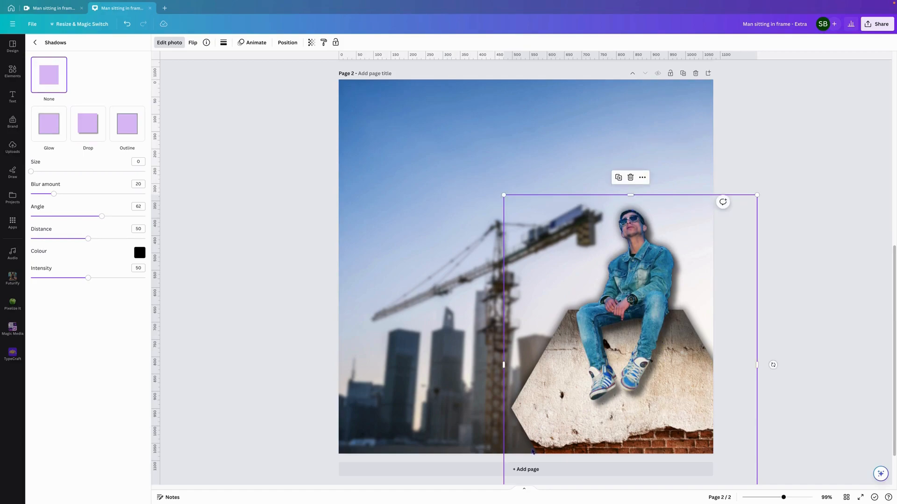
Step: Scale the drop-shadowed man down slightly and fine-tune his position to match the original figure on the hexagon
{"action": "scroll", "coordinate": [532, 451], "scroll_direction": "up", "scroll_amount": 2}
{"action": "scroll", "coordinate": [521, 460], "scroll_direction": "down", "scroll_amount": 4}
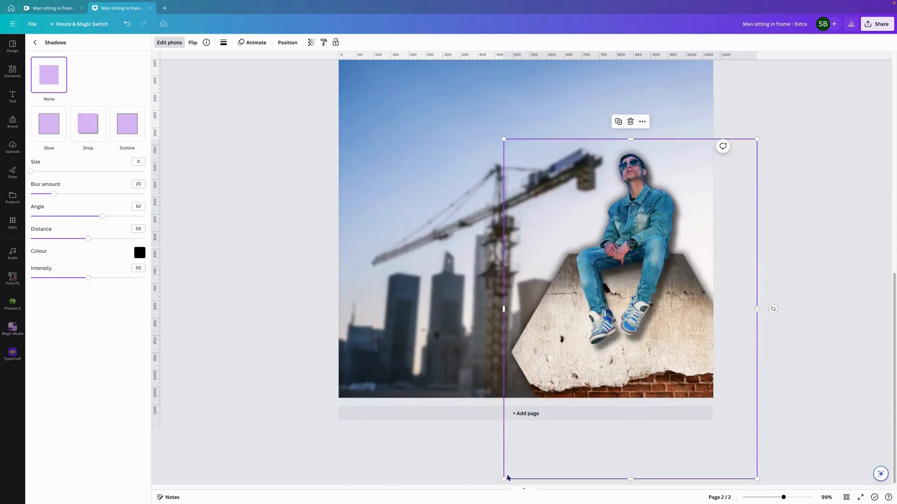
{"action": "mouse_move", "coordinate": [504, 479]}
{"action": "left_mouse_down"}
{"action": "mouse_move", "coordinate": [527, 454]}
{"action": "mouse_move", "coordinate": [504, 468]}
{"action": "left_mouse_up"}
{"action": "left_click_drag", "start_coordinate": [648, 276], "coordinate": [630, 294]}
{"action": "left_click", "coordinate": [798, 243]}
{"action": "left_click", "coordinate": [639, 306]}
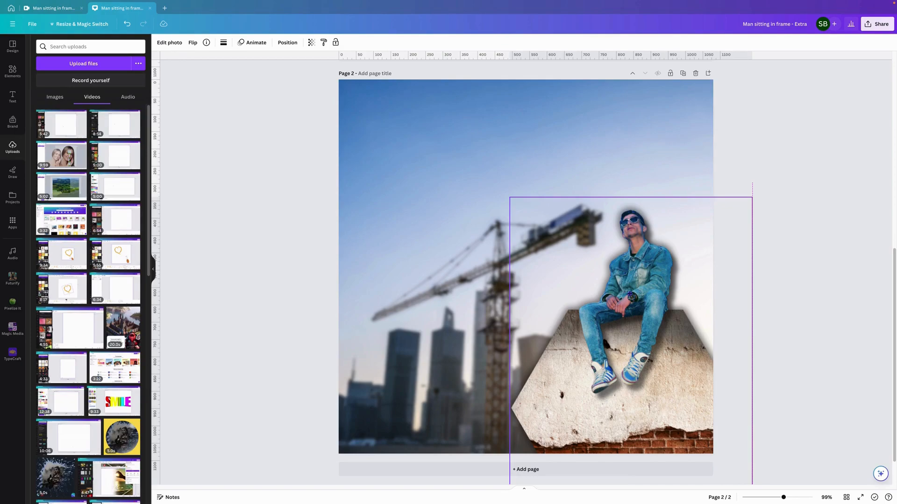
{"action": "left_click_drag", "start_coordinate": [630, 294], "coordinate": [632, 292]}
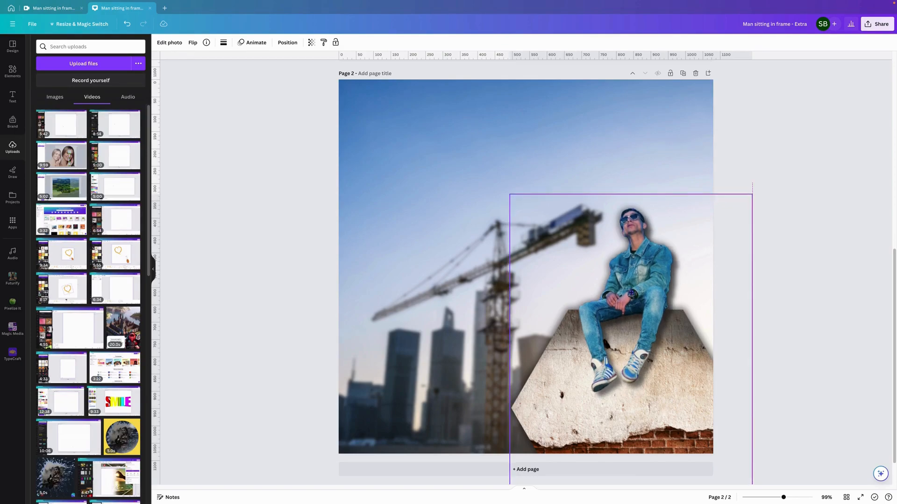
{"action": "left_click_drag", "start_coordinate": [631, 293], "coordinate": [631, 295]}
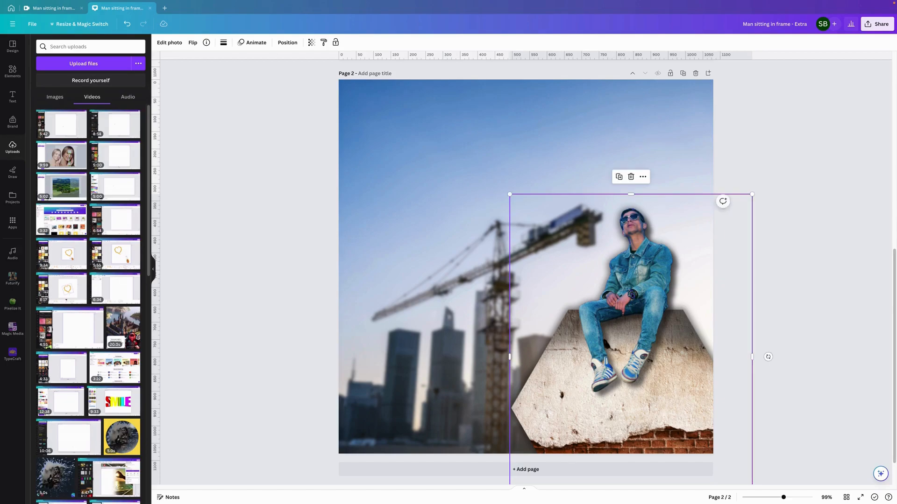